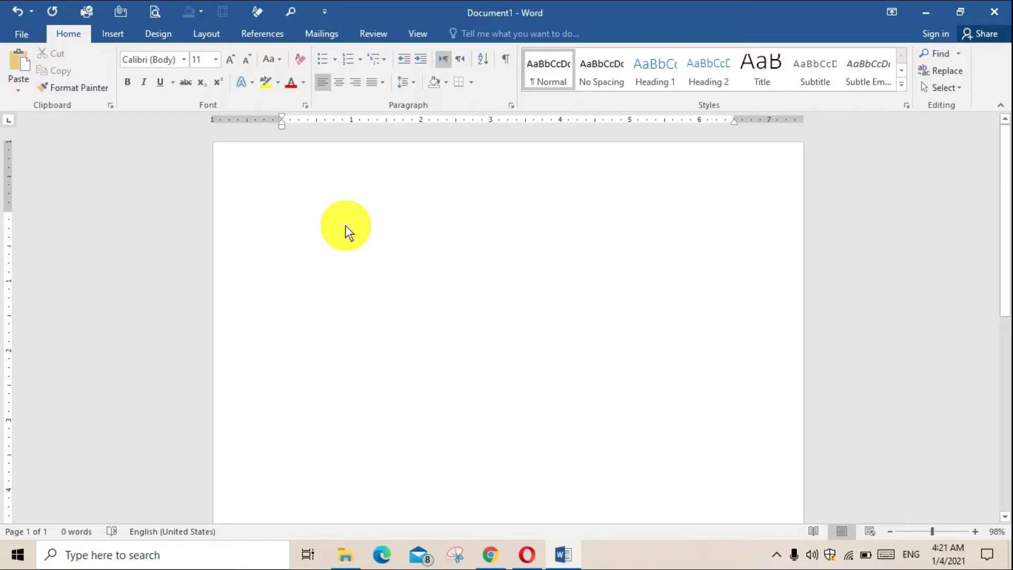
- Glance at the File view, then return to the blank document and show the Insert tab commands
click(37, 41)
click(35, 37)
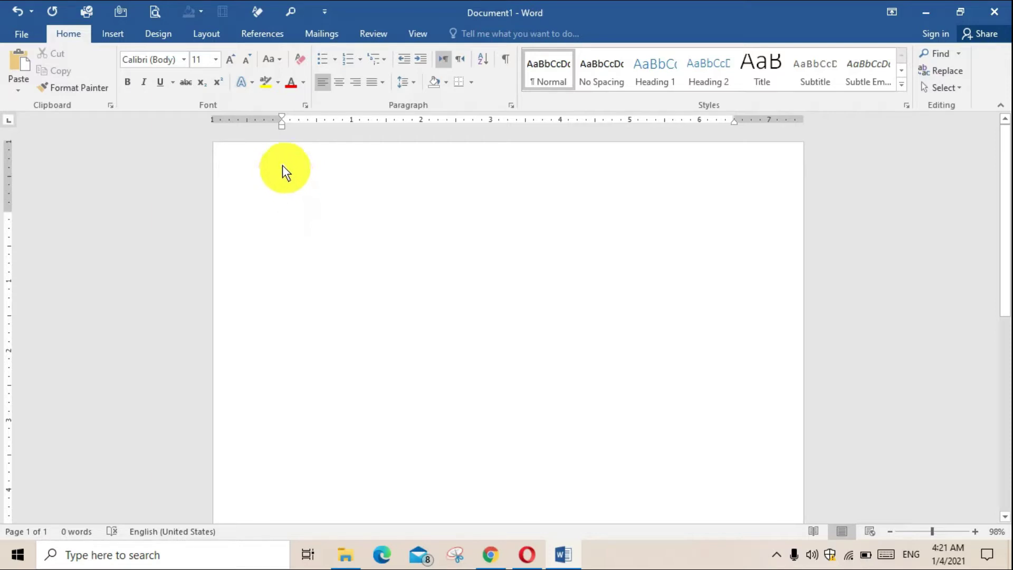
click(107, 35)
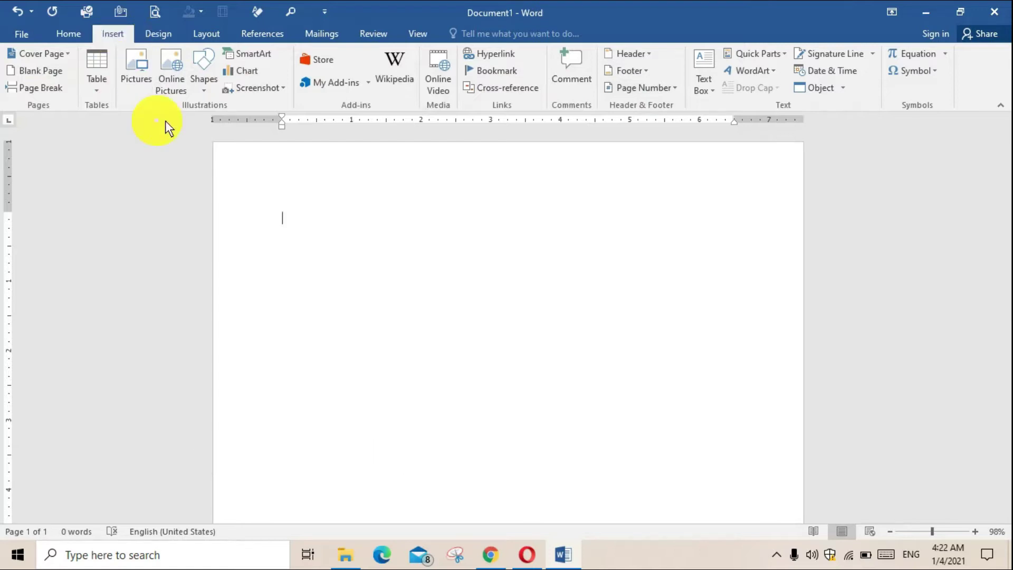
click(200, 92)
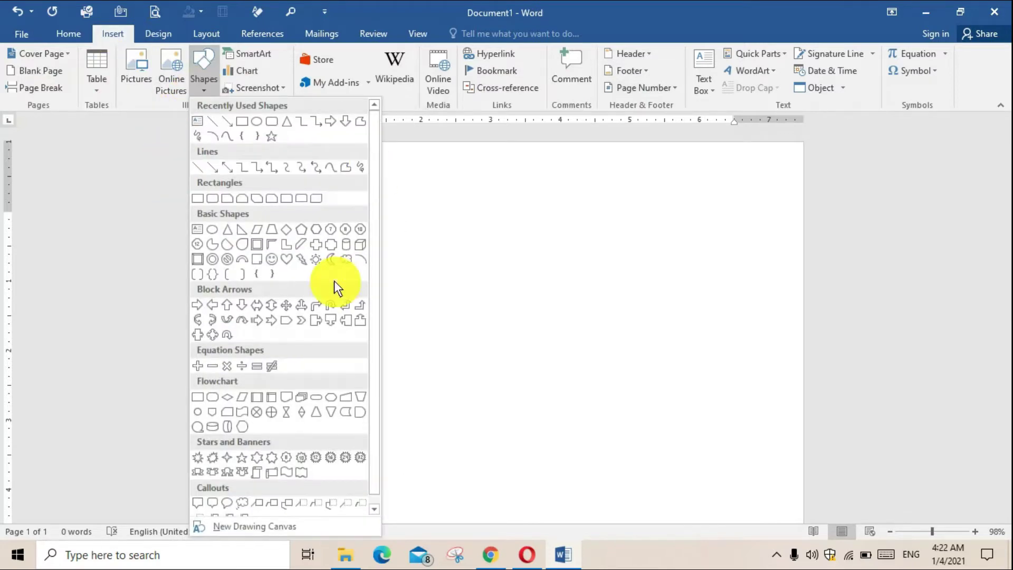
click(283, 57)
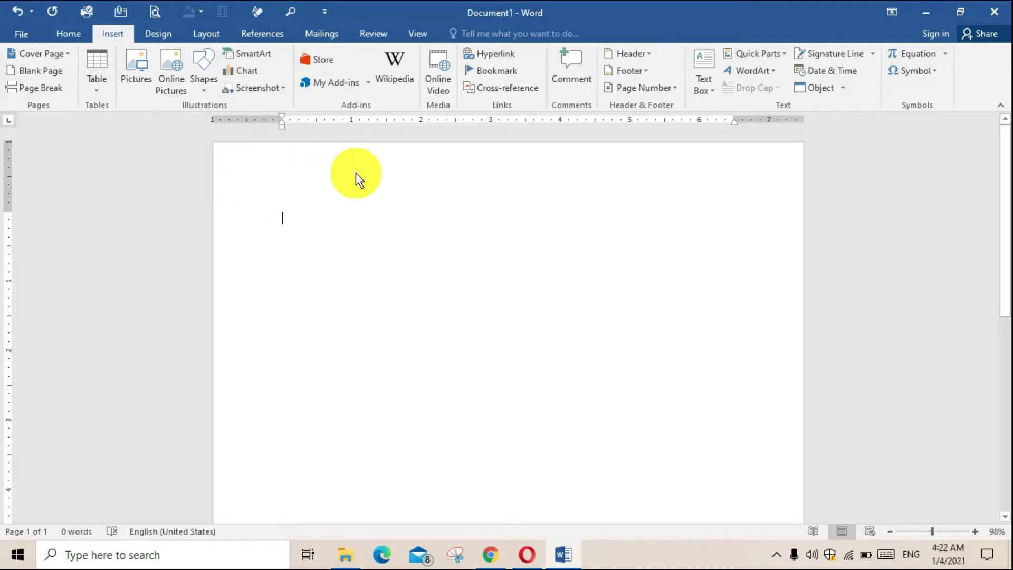
scroll(356, 173, down, 1)
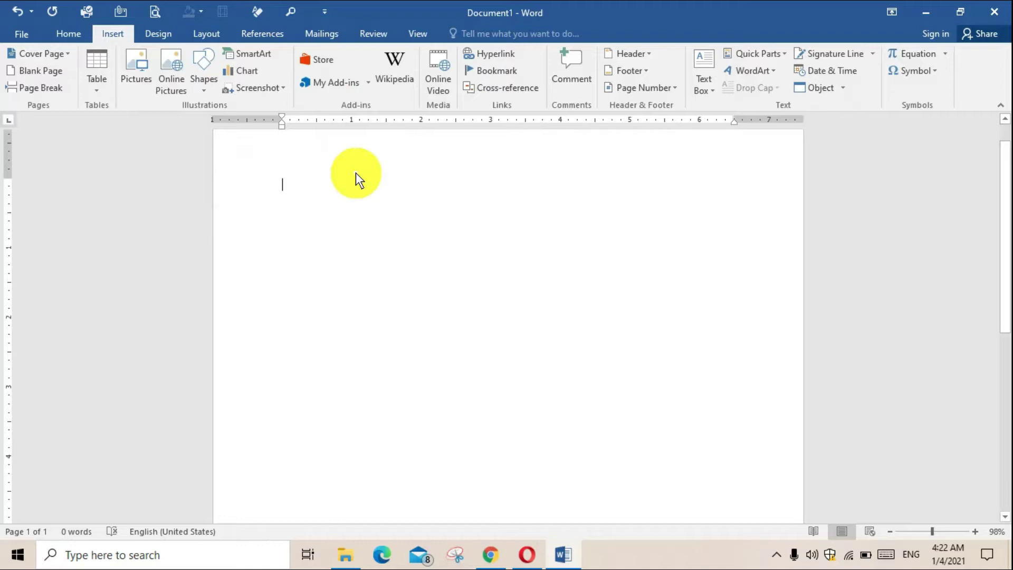
click(60, 53)
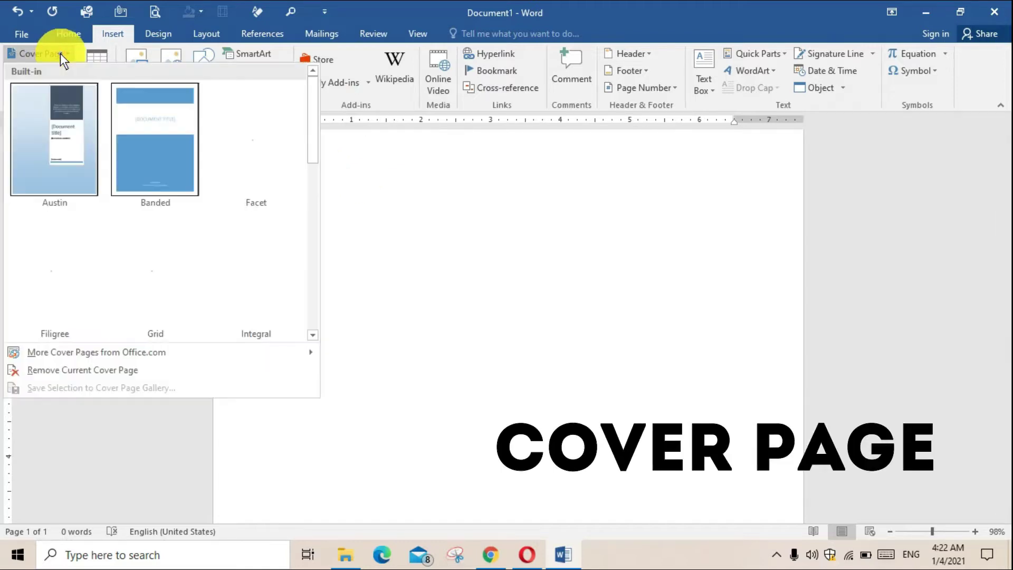
scroll(124, 192, down, 3)
scroll(141, 226, down, 2)
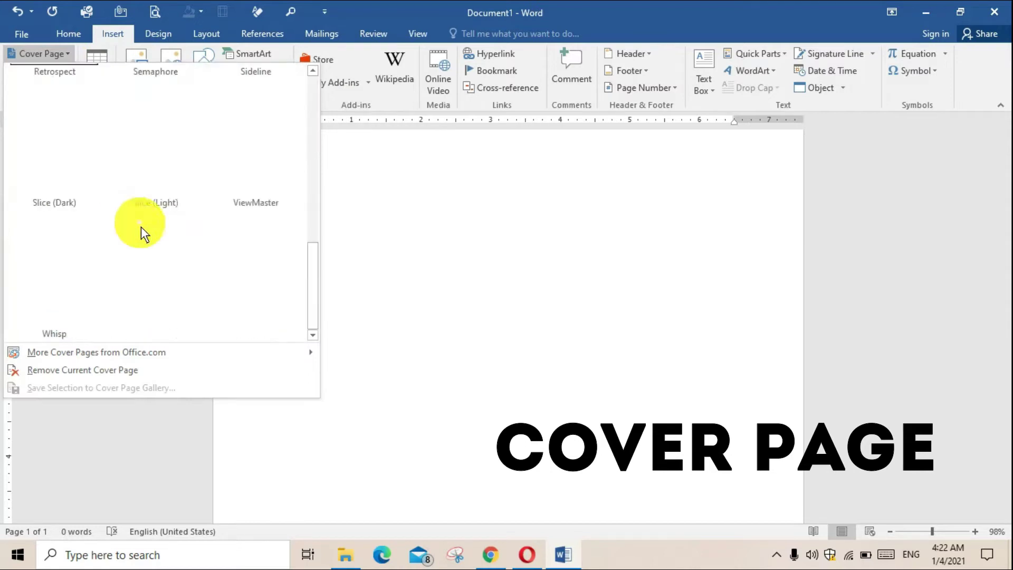
scroll(140, 226, up, 5)
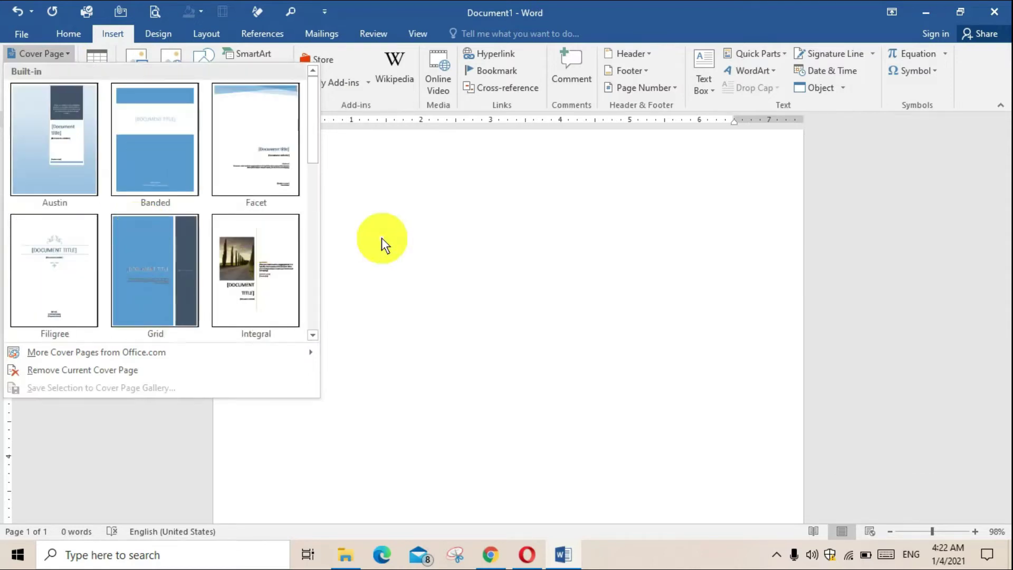
click(382, 238)
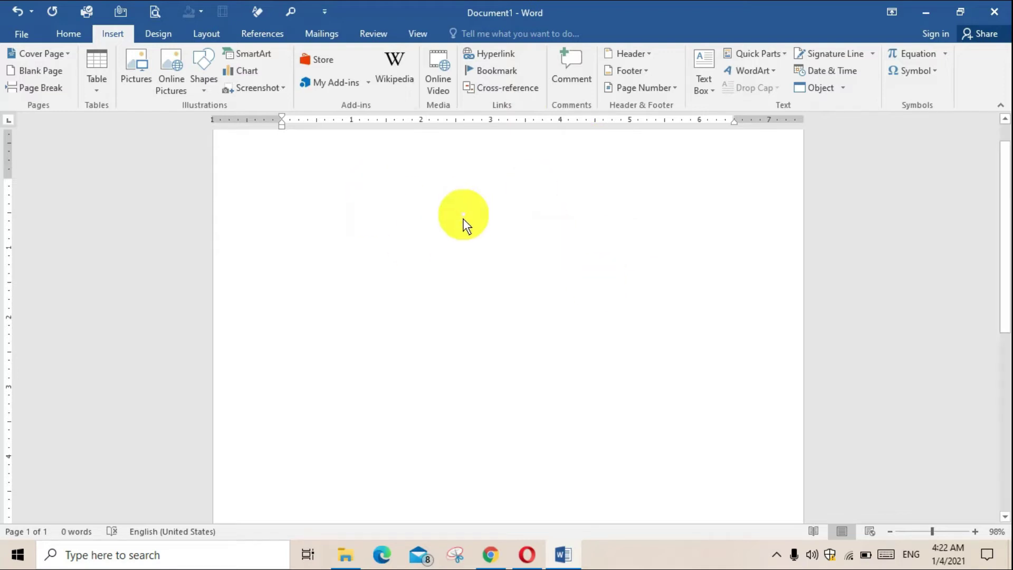
click(39, 53)
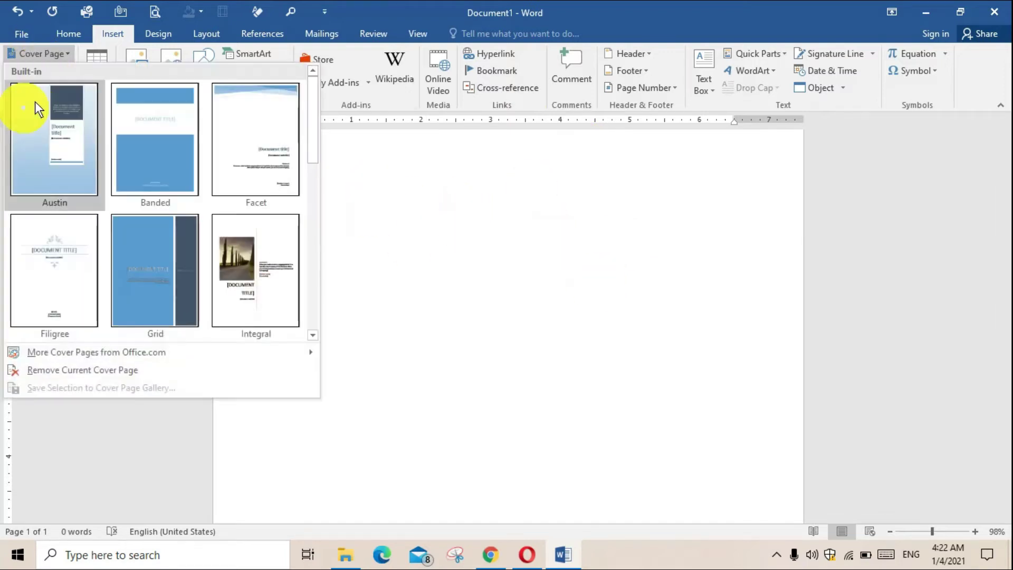
click(400, 223)
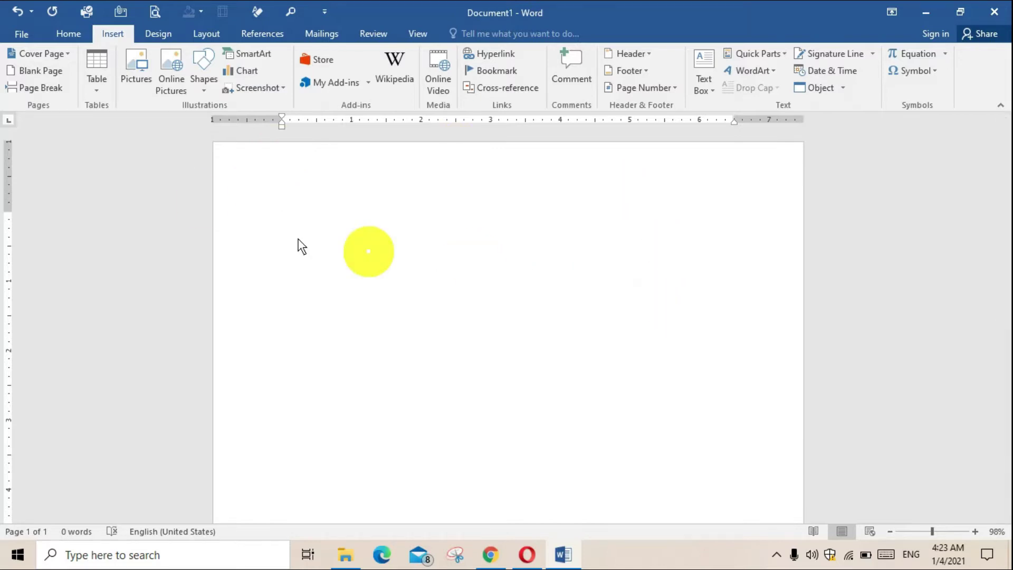
- Generate pages of sample paragraphs with =rand(20) and scroll back to the top
click(60, 53)
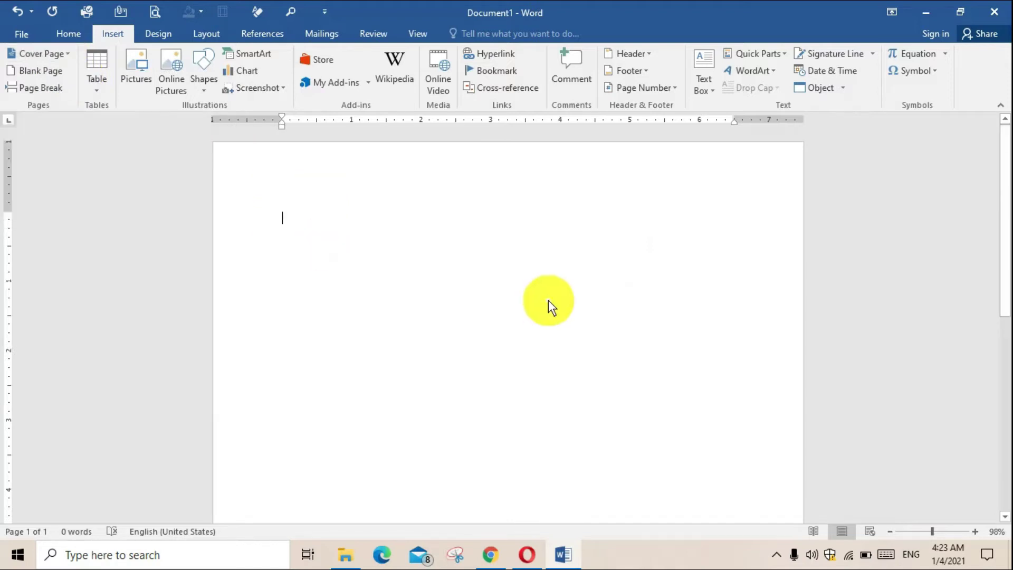
text(=rabd)
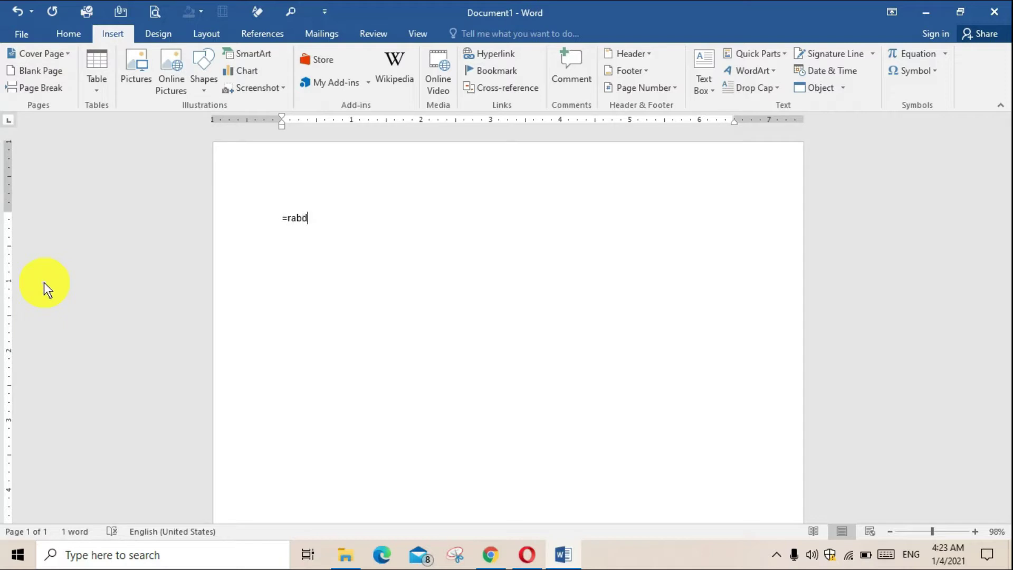
text(nd)
key(Return)
scroll(673, 367, up, 2)
scroll(674, 366, up, 5)
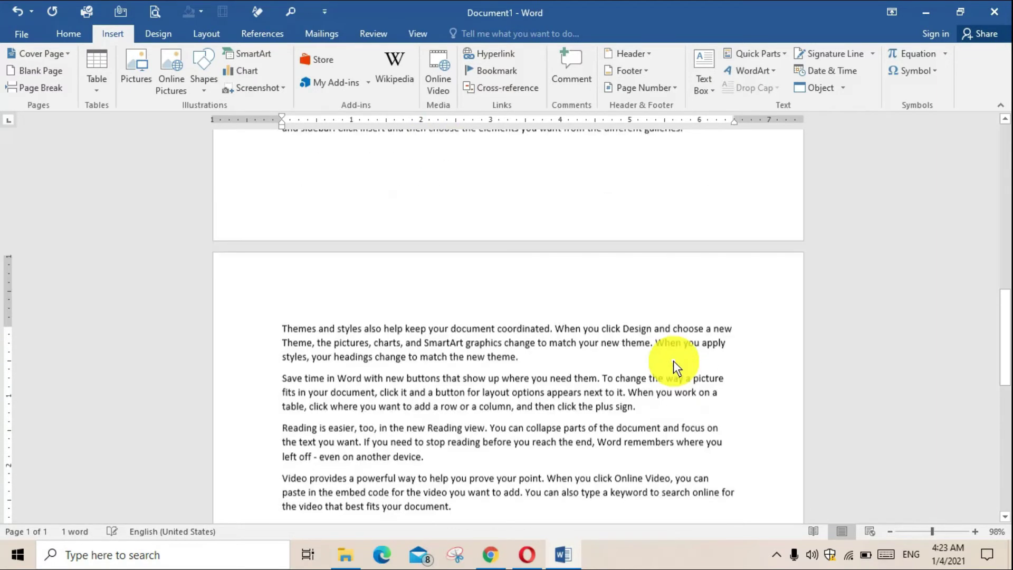
scroll(674, 367, up, 5)
scroll(674, 366, up, 5)
scroll(675, 366, up, 5)
scroll(674, 364, up, 3)
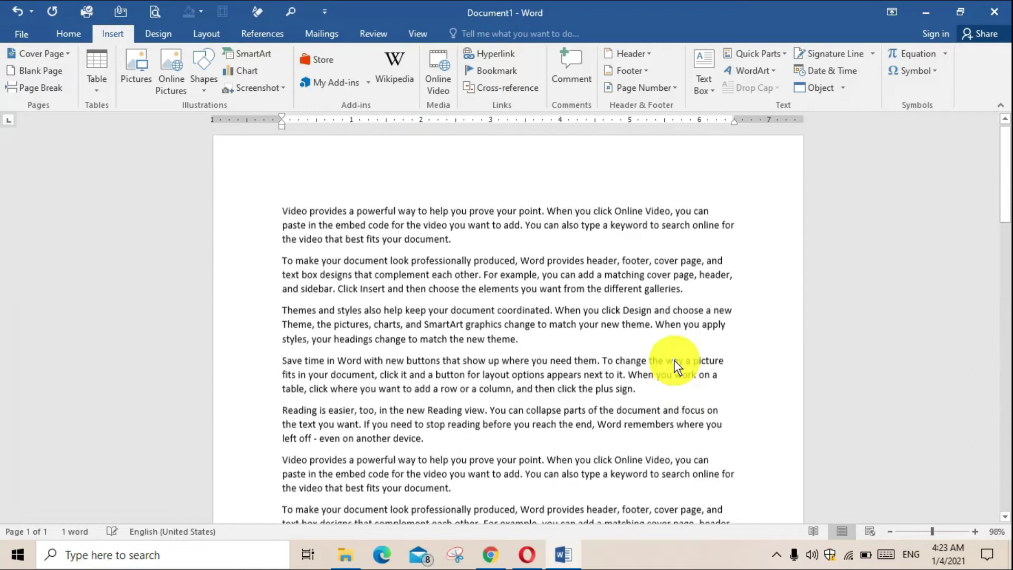
scroll(674, 357, up, 1)
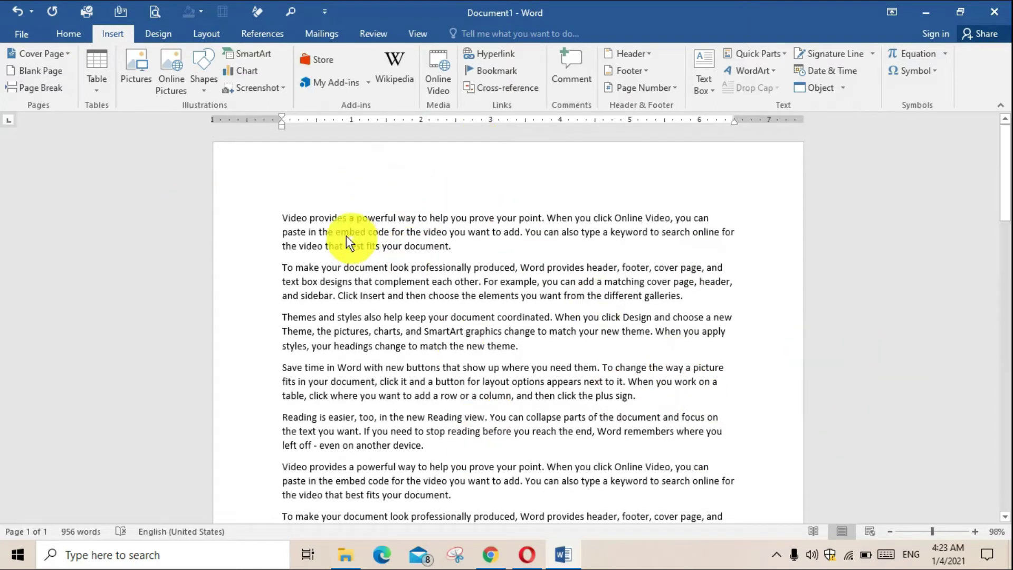
- Insert the Filigree cover page ahead of the sample text
drag(315, 217, 638, 417)
click(638, 417)
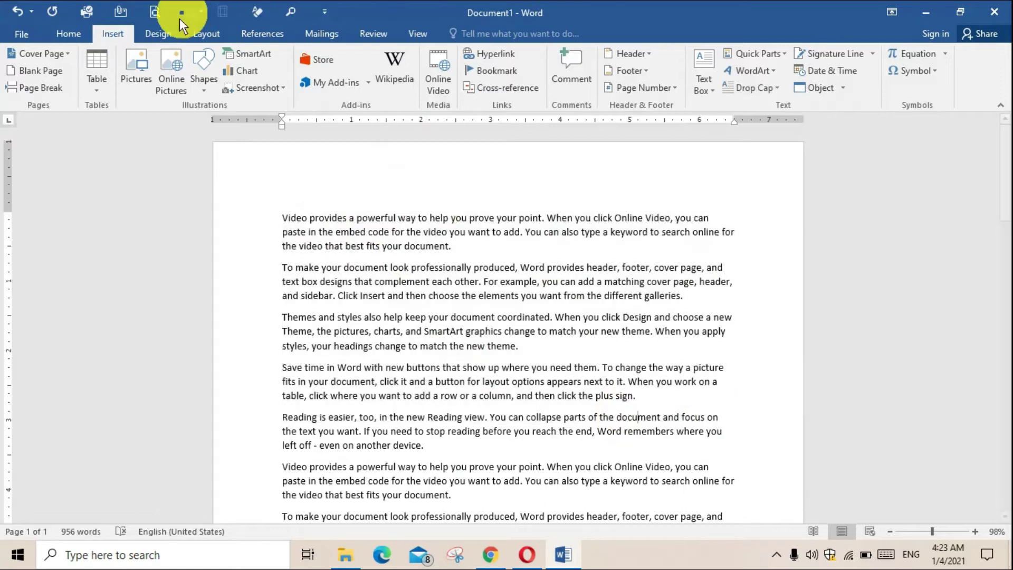
click(59, 52)
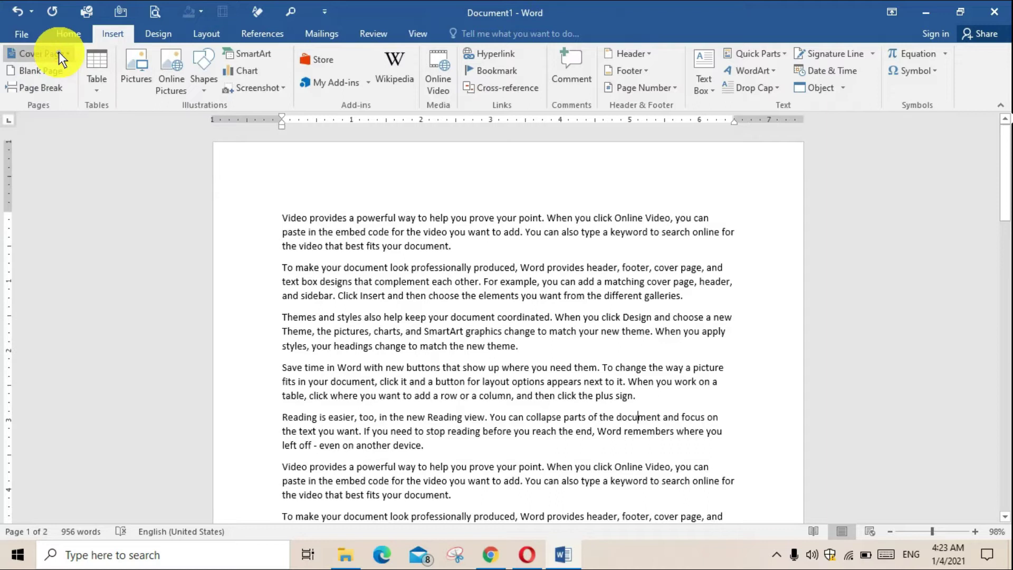
scroll(278, 193, down, 5)
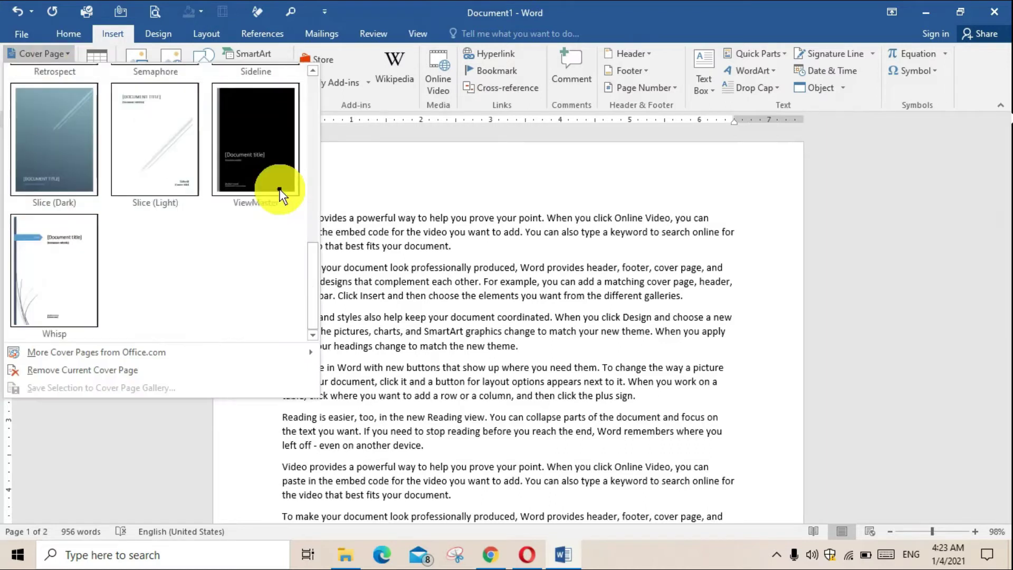
scroll(205, 233, up, 3)
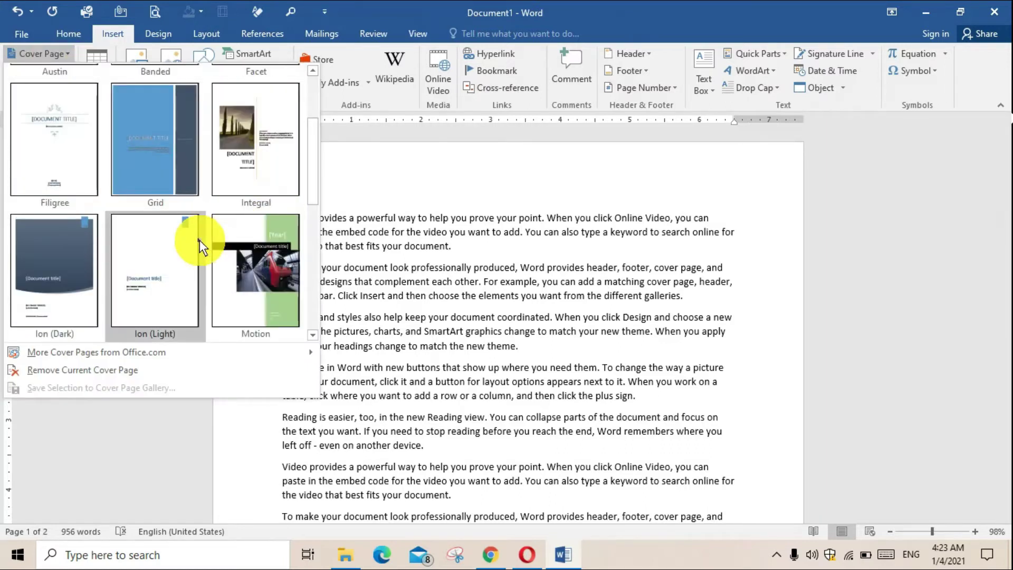
scroll(200, 239, up, 2)
scroll(199, 240, down, 5)
scroll(200, 235, up, 5)
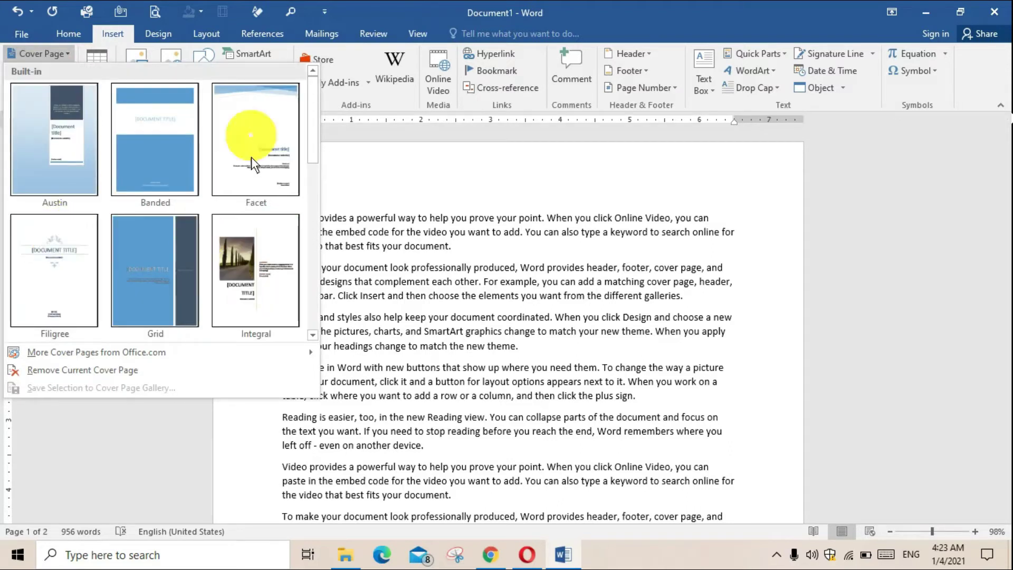
click(72, 244)
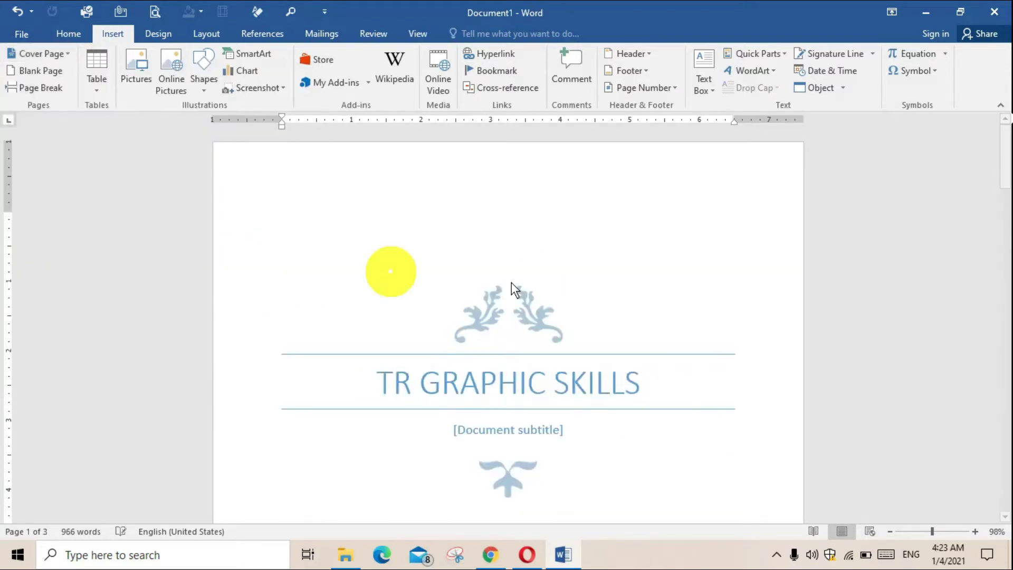
- Type 'Microsoft word' into the cover page's subtitle placeholder
scroll(564, 274, down, 5)
scroll(564, 274, down, 2)
scroll(563, 274, down, 1)
scroll(563, 275, up, 2)
scroll(563, 275, up, 4)
scroll(563, 275, up, 3)
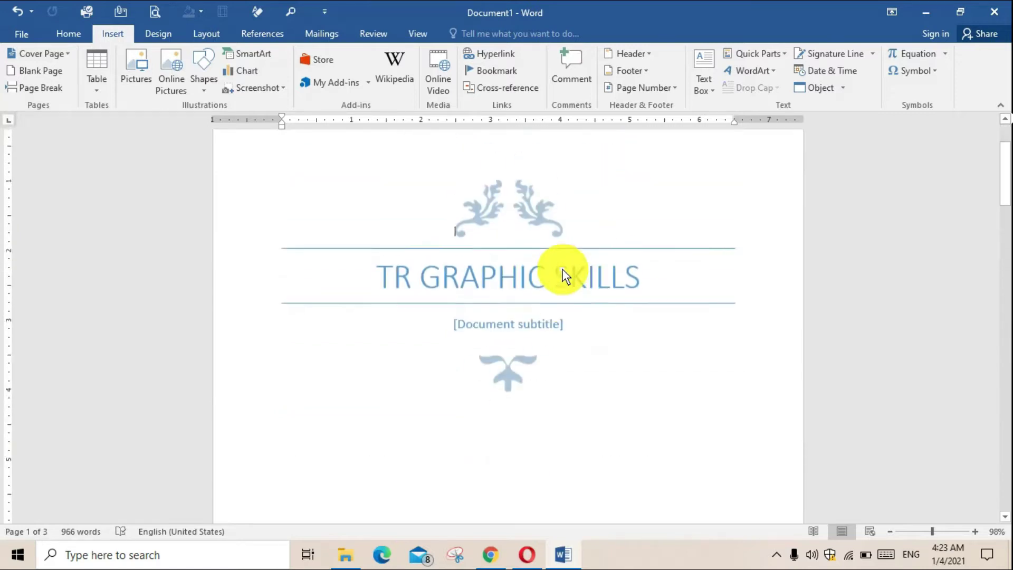
click(632, 280)
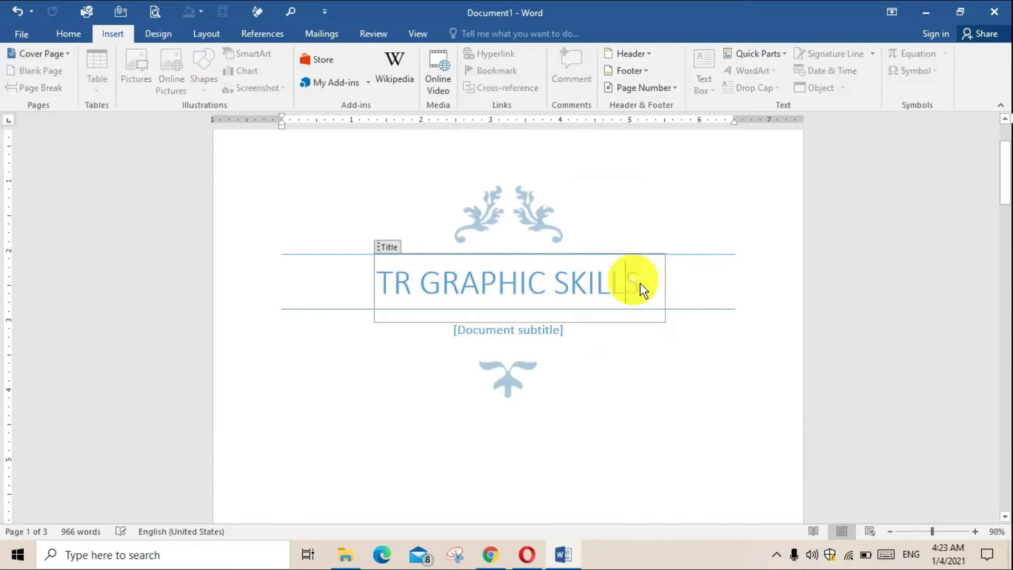
drag(633, 284, 391, 285)
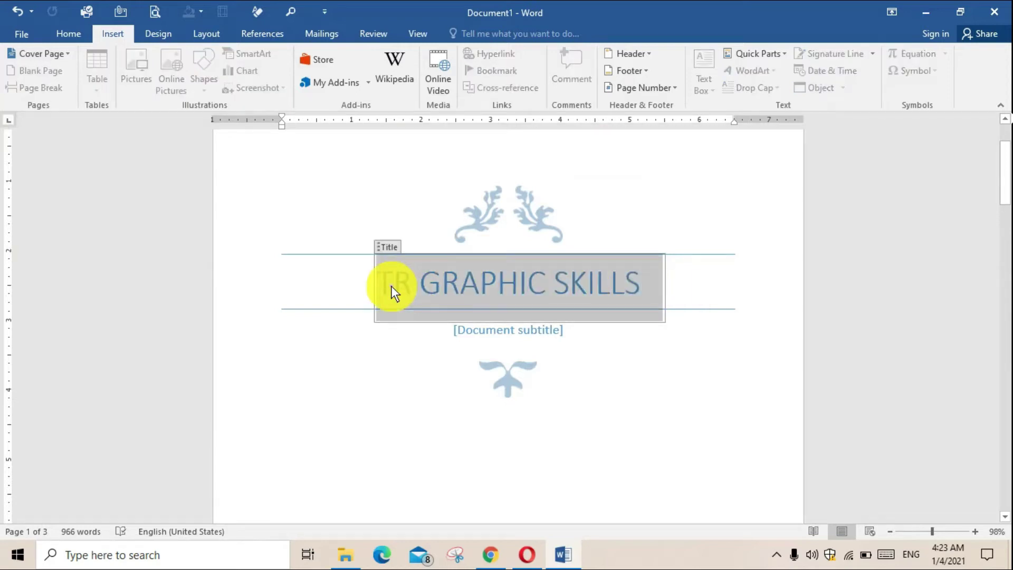
click(520, 332)
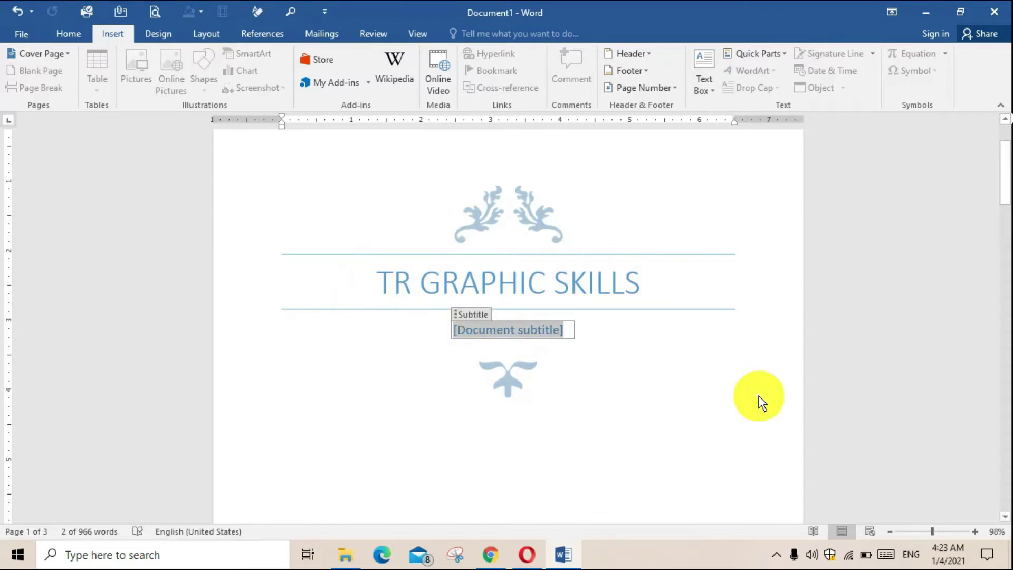
text(M)
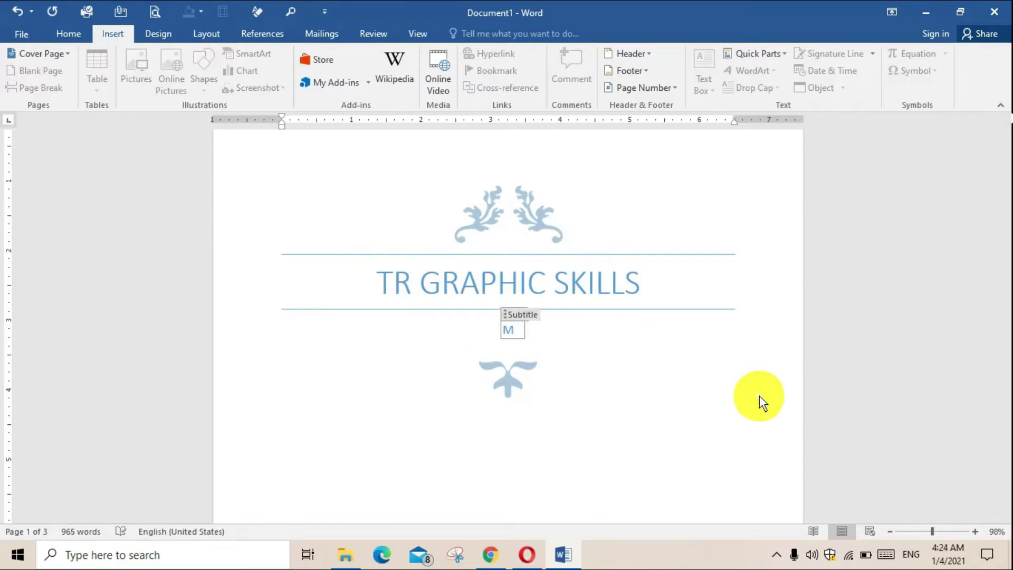
text(icrosoft word)
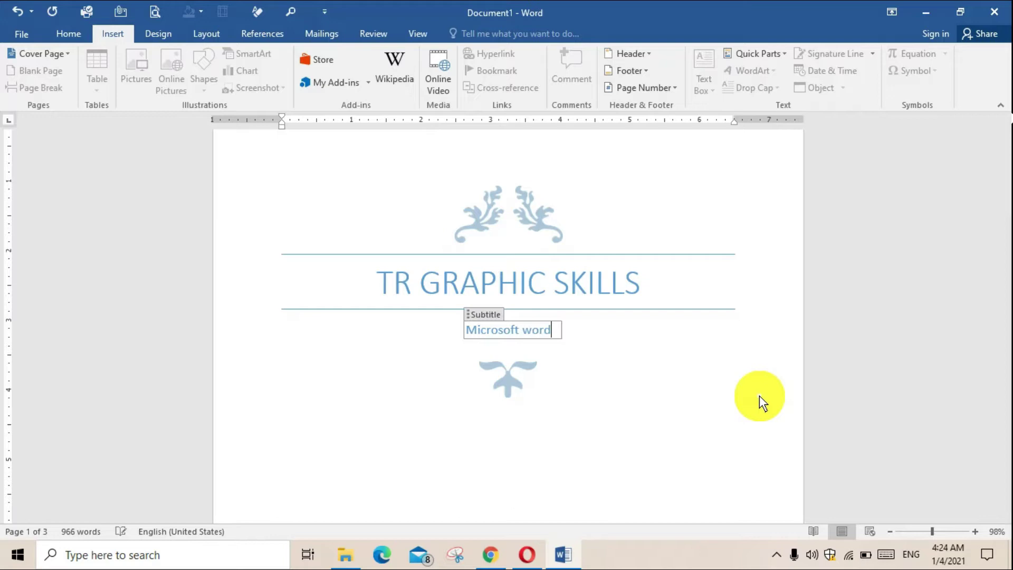
click(665, 413)
scroll(665, 411, down, 3)
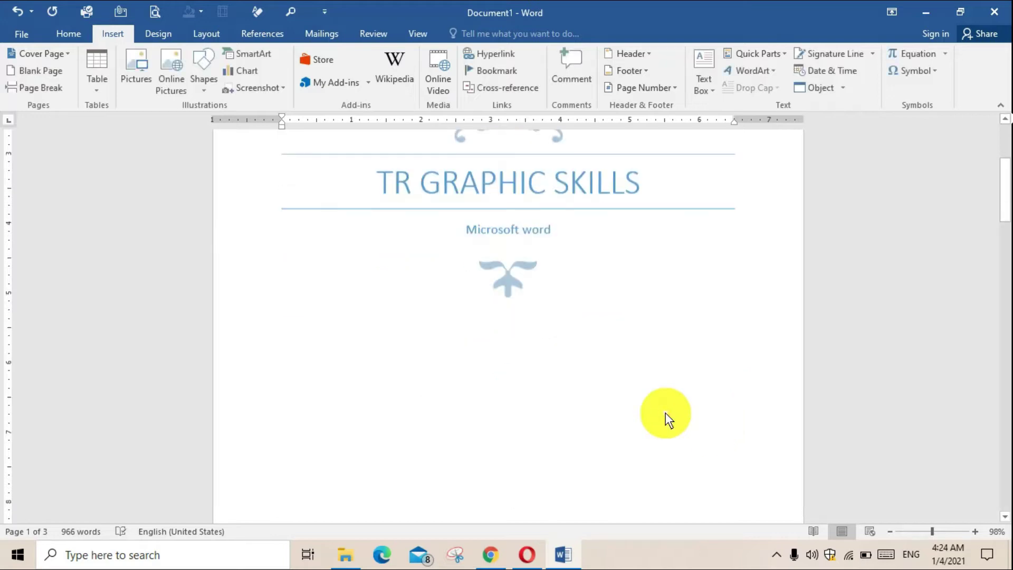
- Set the cover page date to today, January 4, 2021
scroll(665, 413, down, 5)
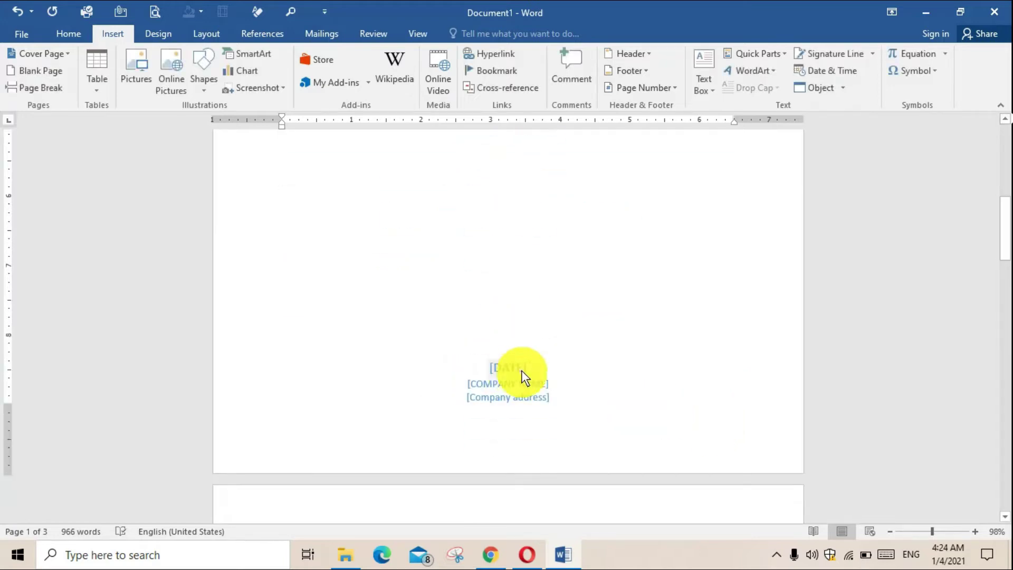
click(521, 369)
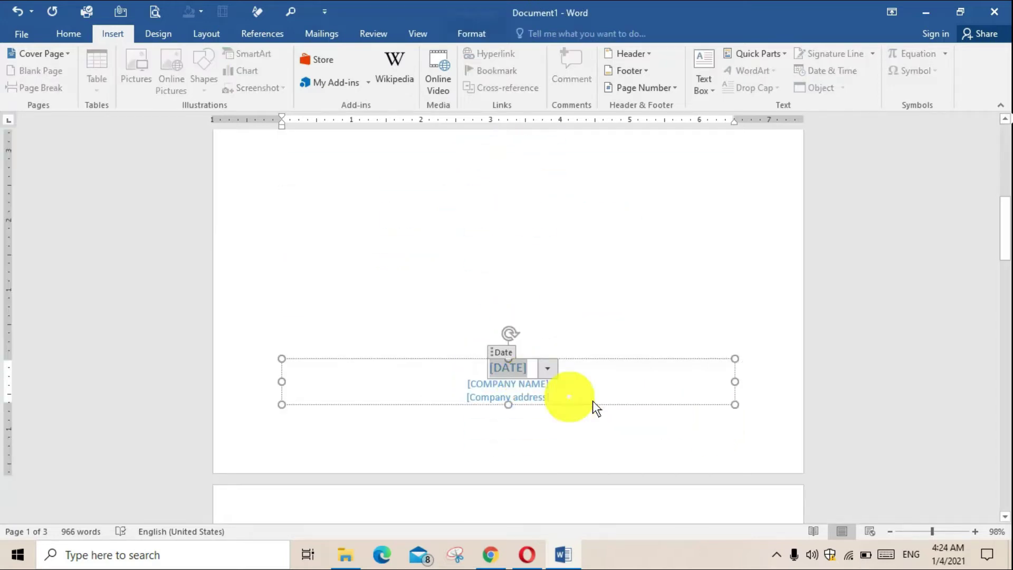
click(553, 371)
click(504, 487)
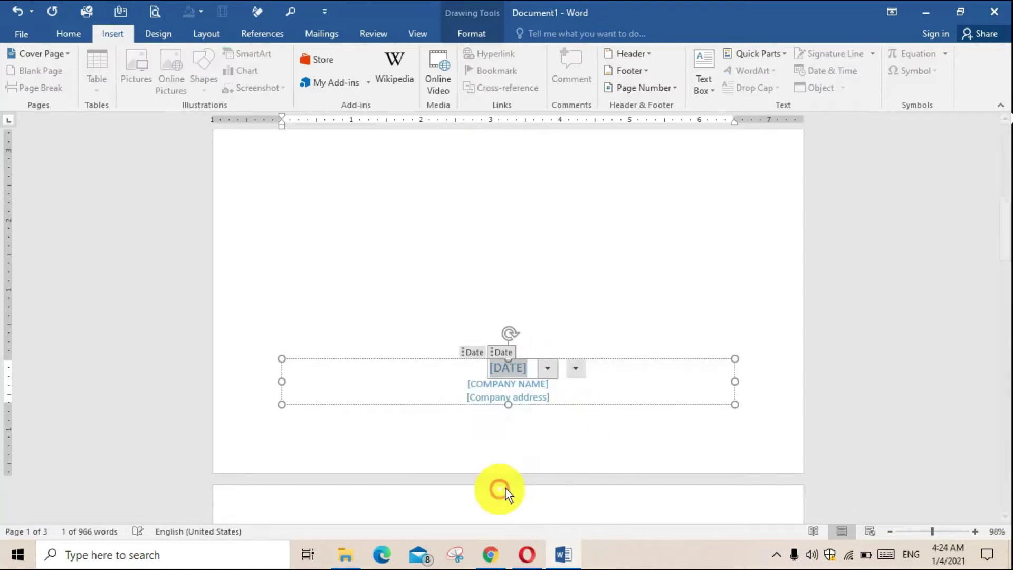
click(631, 349)
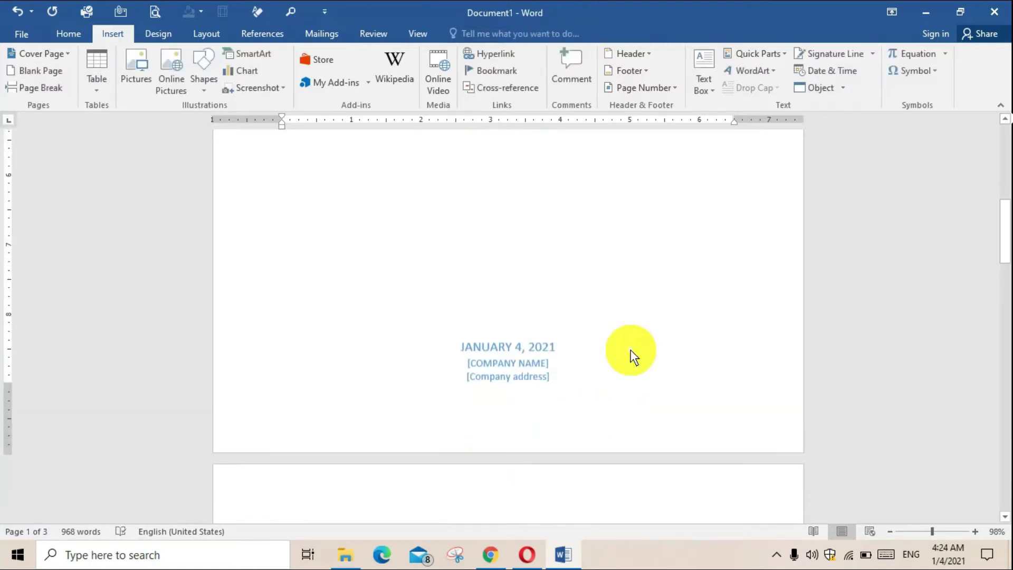
- Enter company name TR GRAPHIC SKILLS and company address Abc on the cover
click(501, 332)
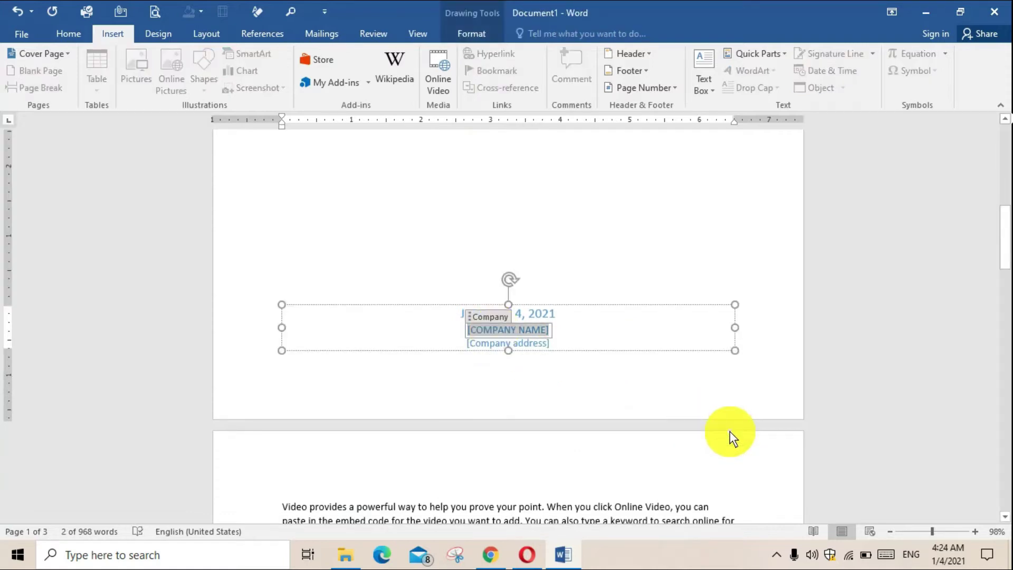
text(TR G)
text(RAPHIC SKILLS)
click(538, 343)
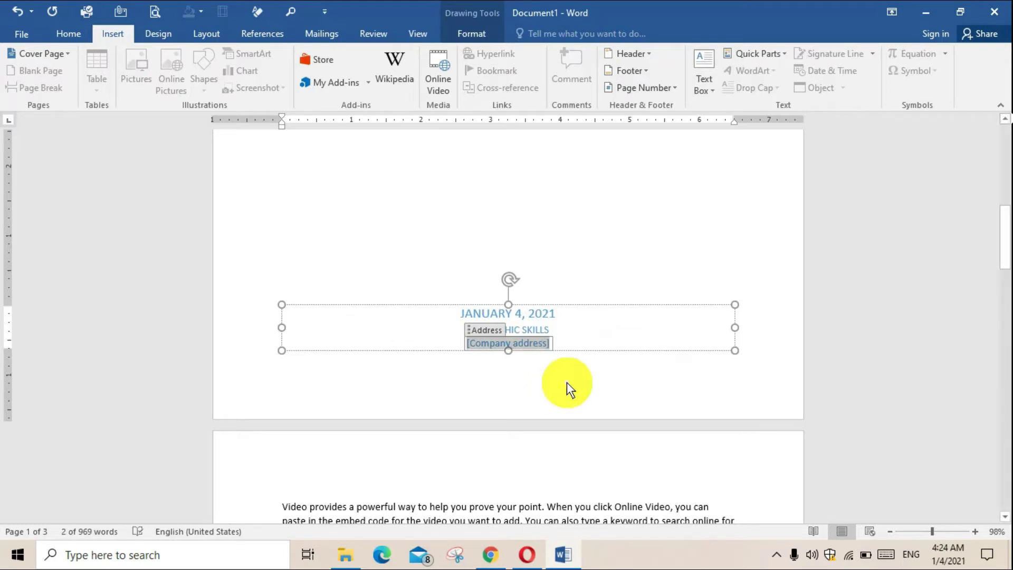
text(Abd)
key(BackSpace)
text(c)
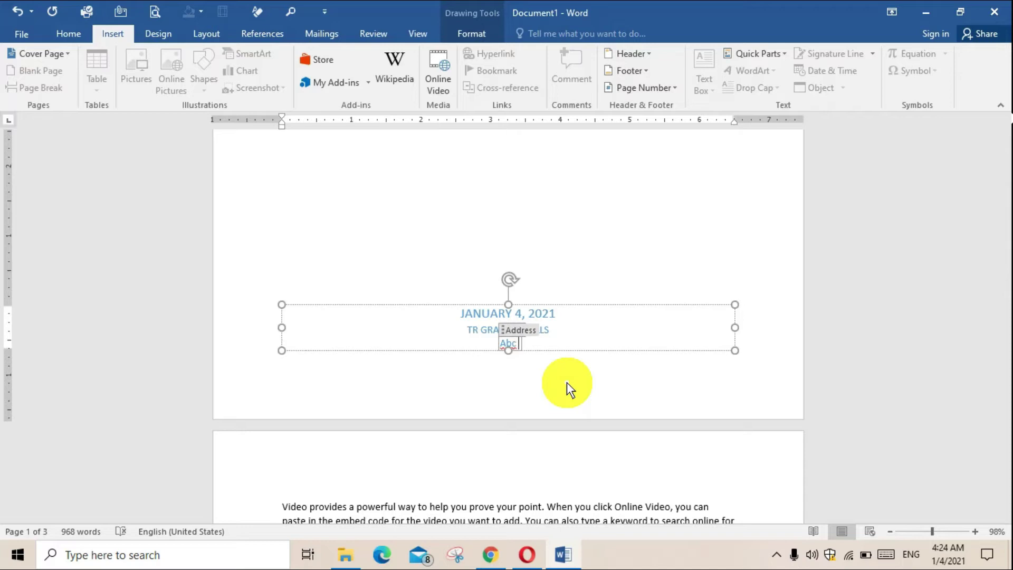
click(610, 268)
scroll(610, 268, down, 3)
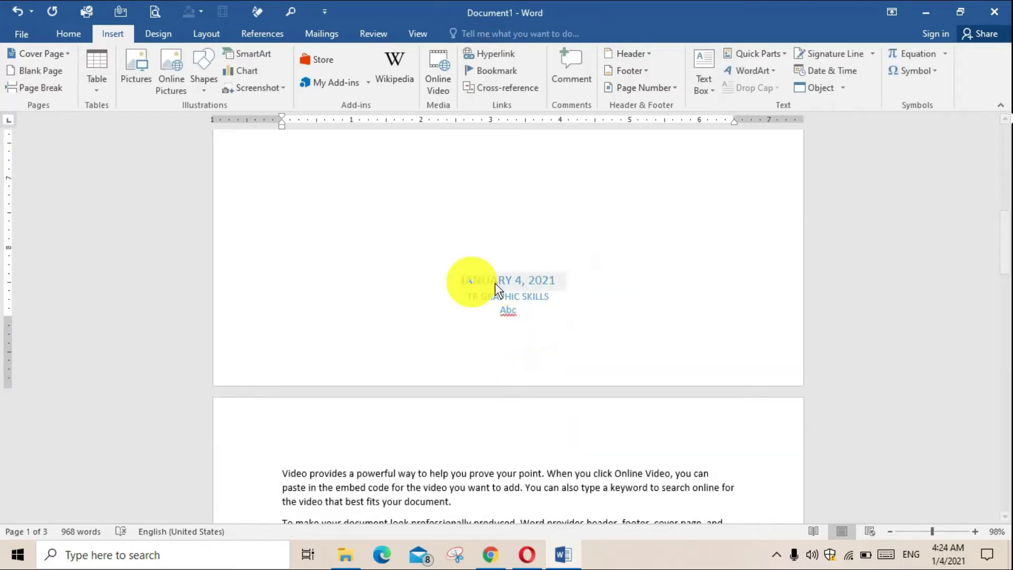
scroll(494, 283, up, 5)
scroll(545, 313, up, 5)
scroll(544, 314, up, 3)
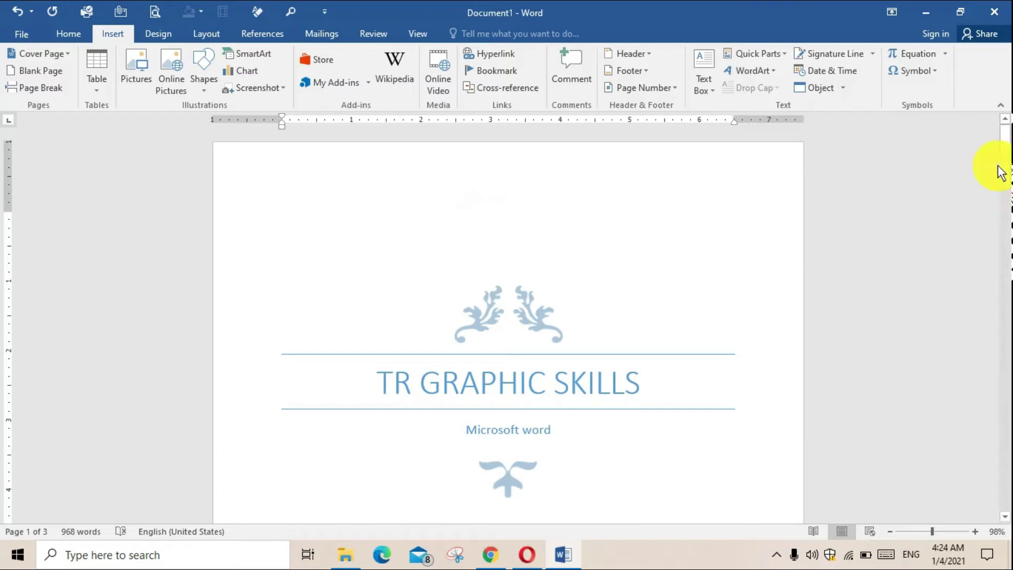
scroll(481, 309, down, 3)
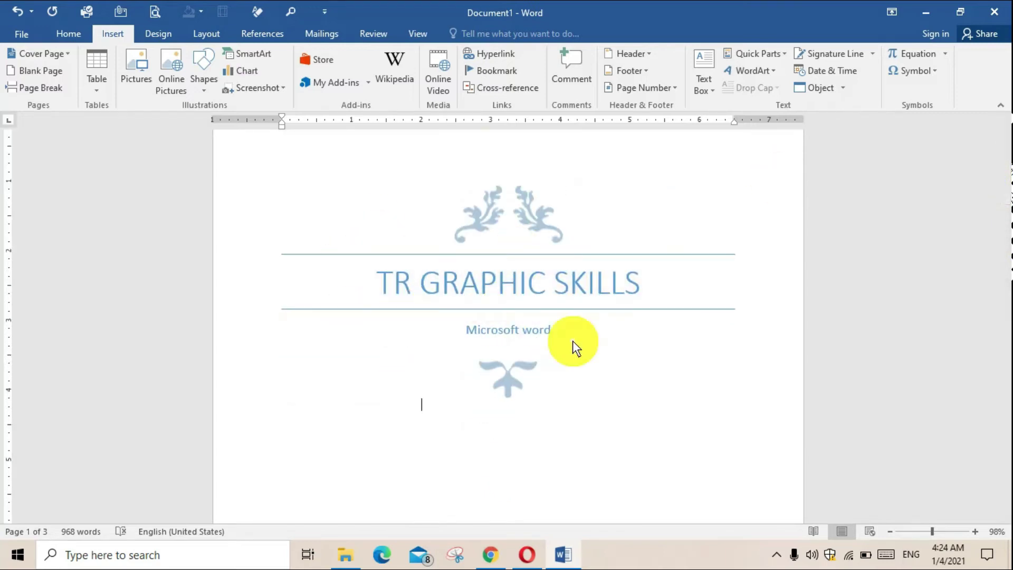
mouse_move(1009, 193)
mouse_down()
mouse_move(1008, 430)
mouse_move(1008, 156)
mouse_up()
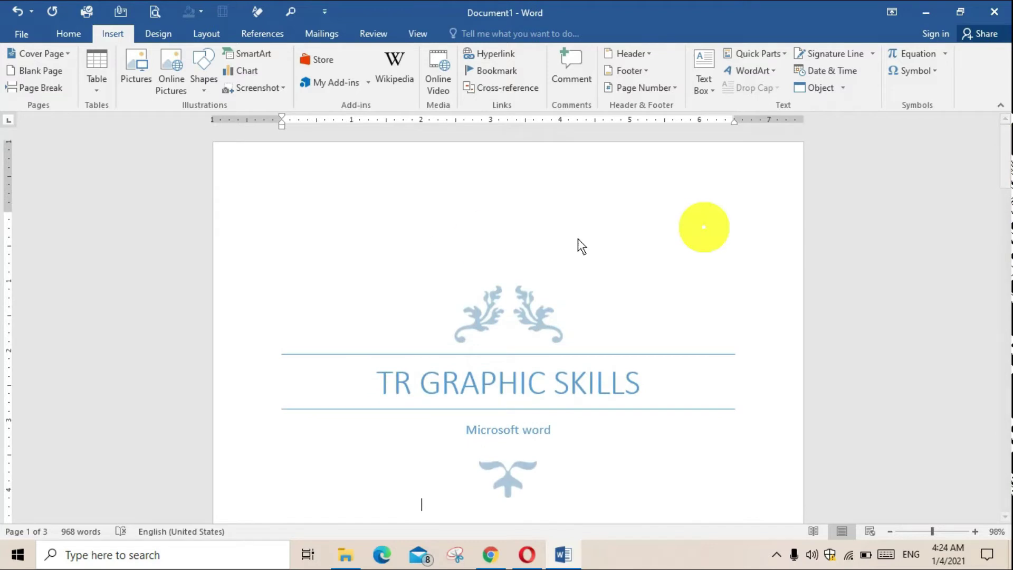
- Browse the Cover Page gallery designs without inserting one
click(32, 53)
click(33, 53)
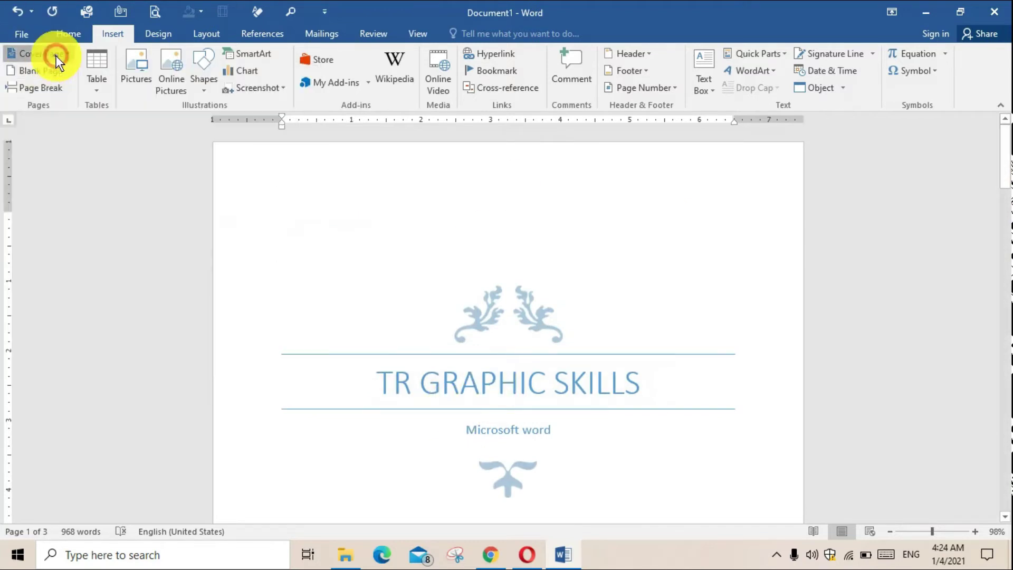
click(55, 54)
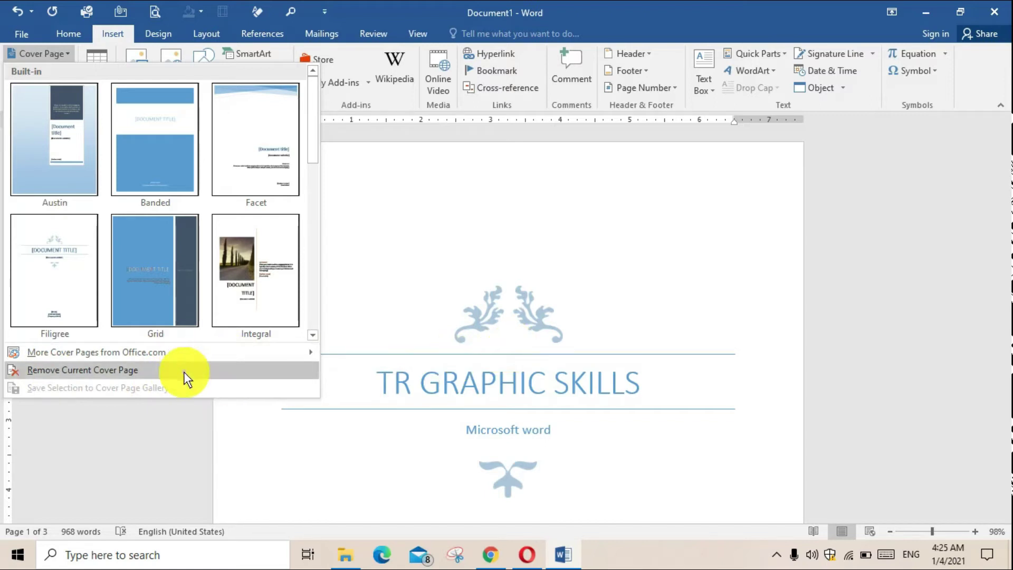
scroll(390, 377, down, 2)
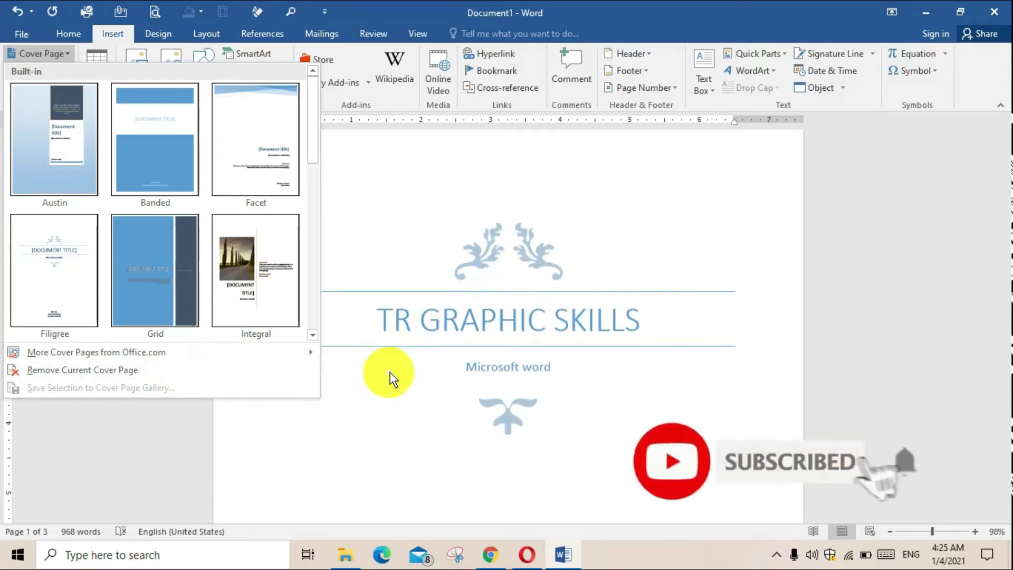
scroll(390, 377, up, 2)
click(464, 324)
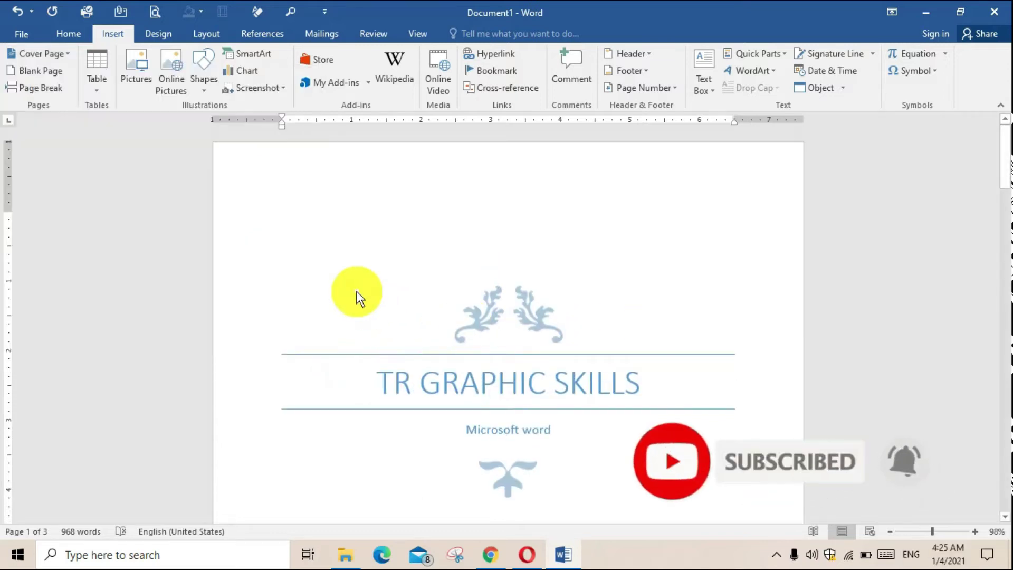
click(41, 54)
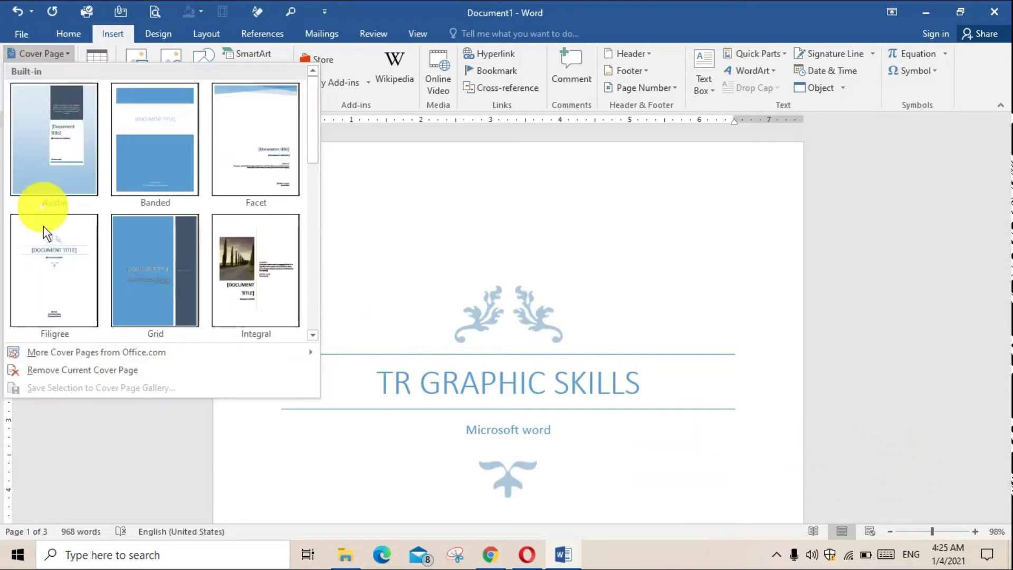
click(565, 254)
- Delete the block of body paragraphs on page 2, then start a new blank document
scroll(565, 254, down, 4)
scroll(565, 255, down, 1)
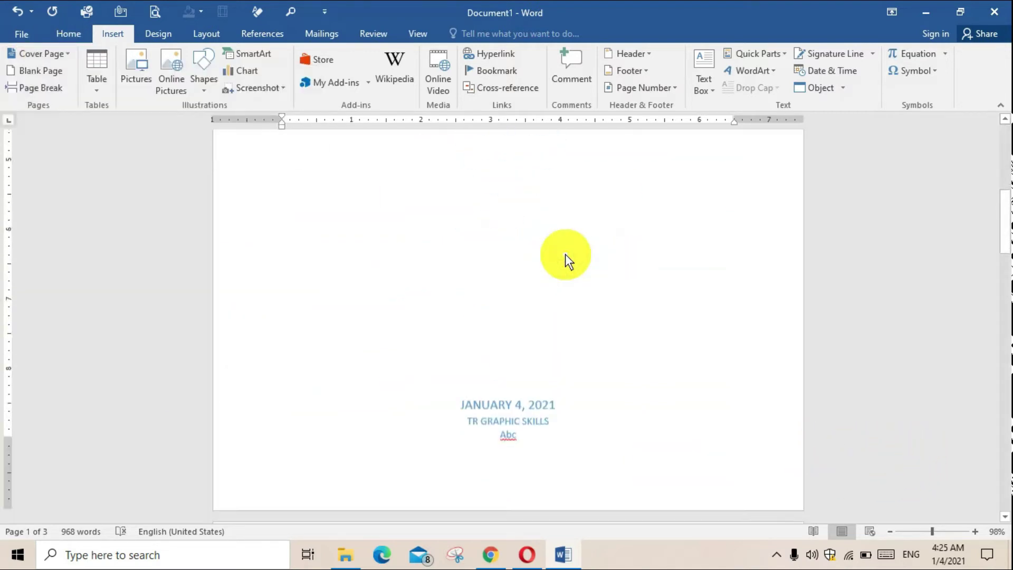
scroll(565, 254, down, 5)
scroll(565, 254, down, 2)
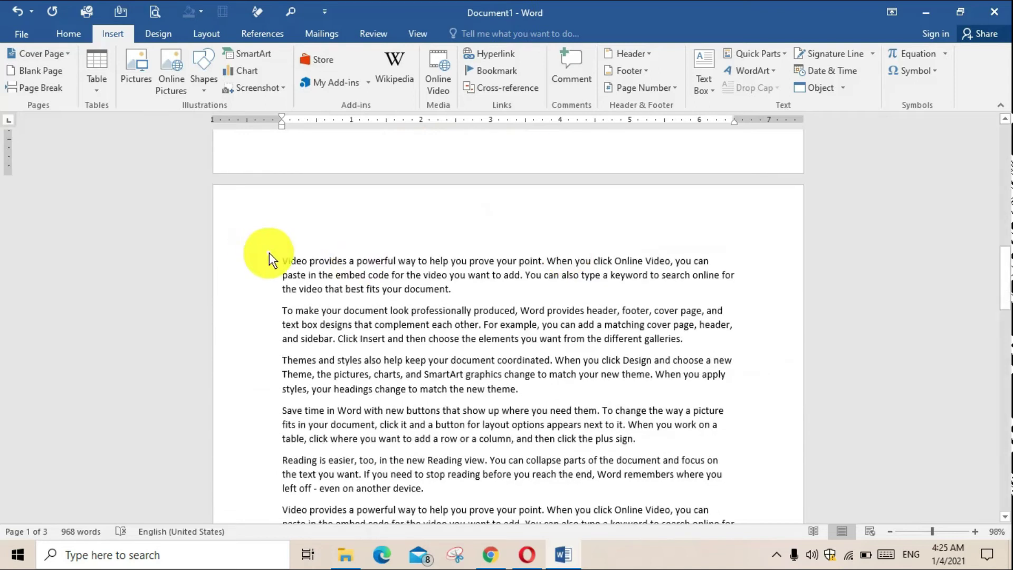
drag(284, 260, 743, 518)
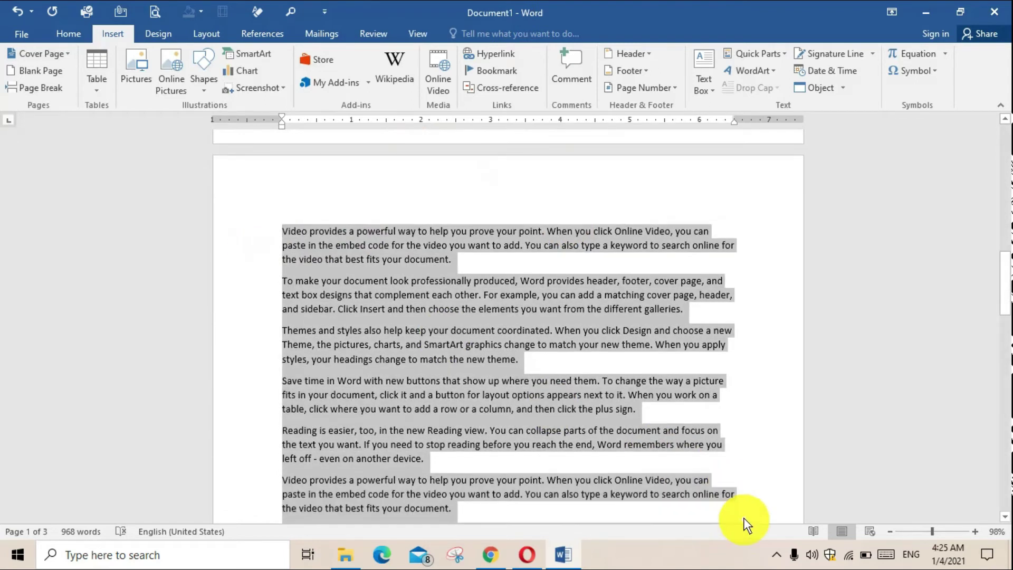
key(Delete)
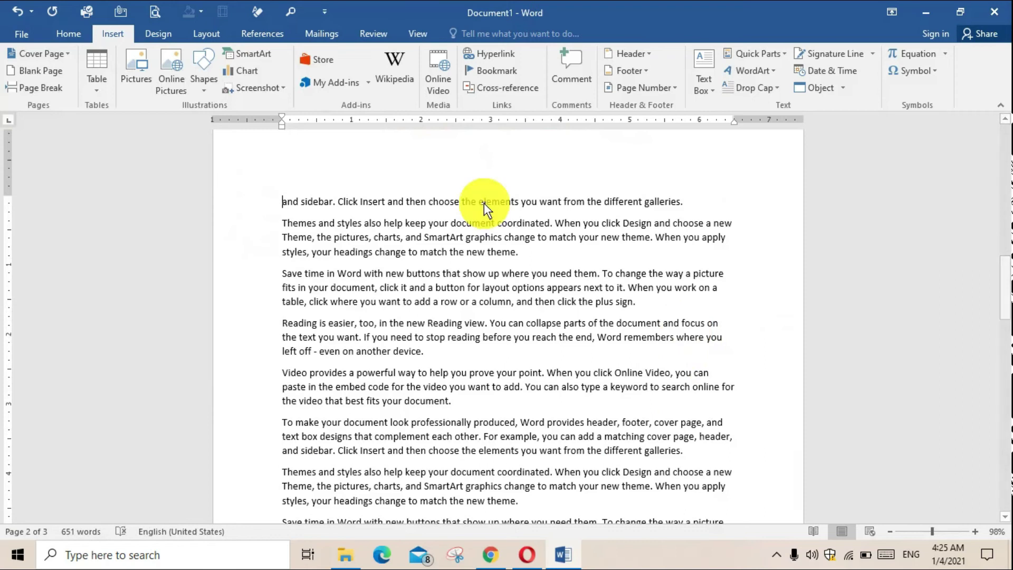
key(ctrl+n)
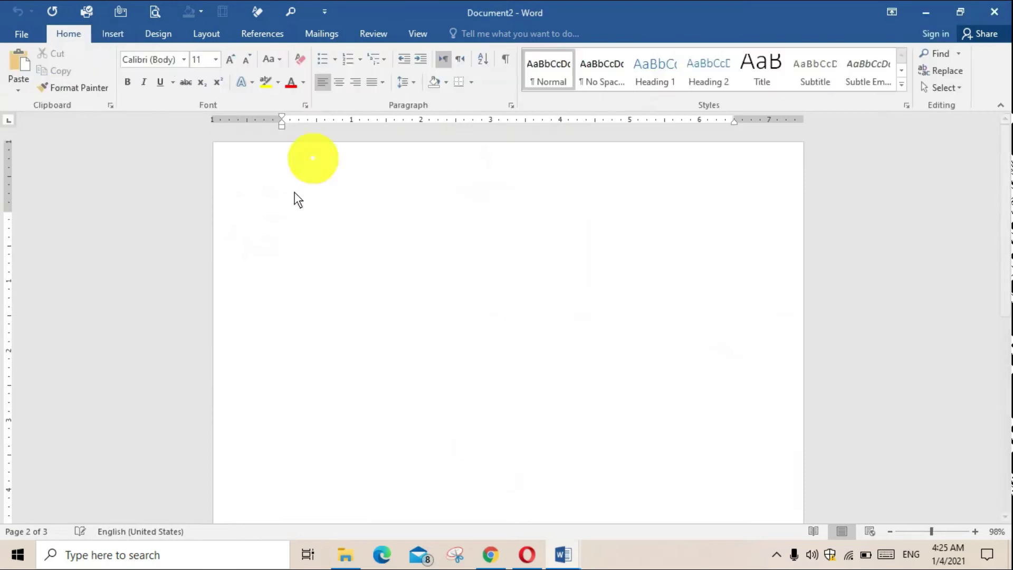
- Draw a full-width rectangle shape across the top of the page
click(96, 32)
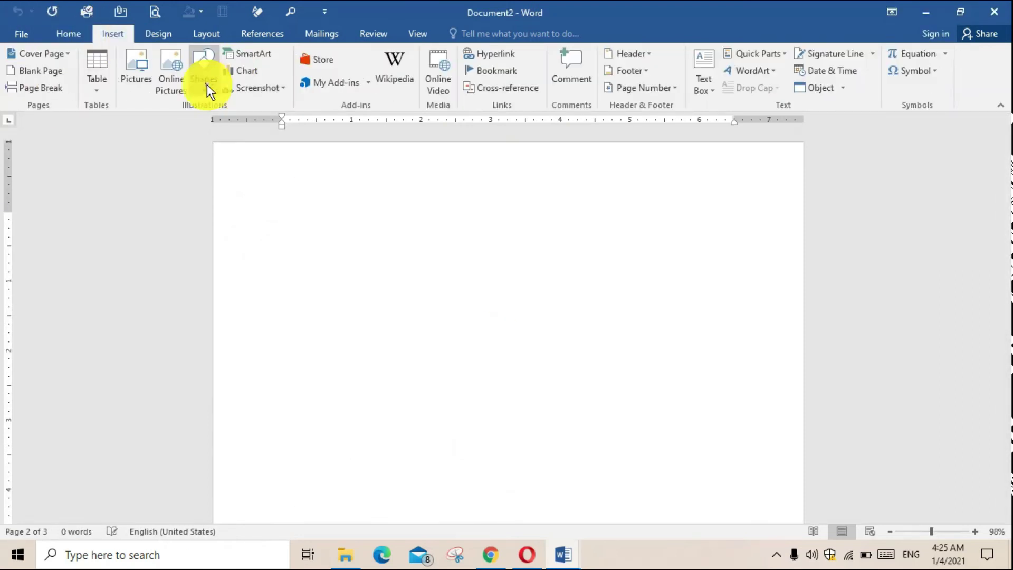
click(205, 82)
click(242, 121)
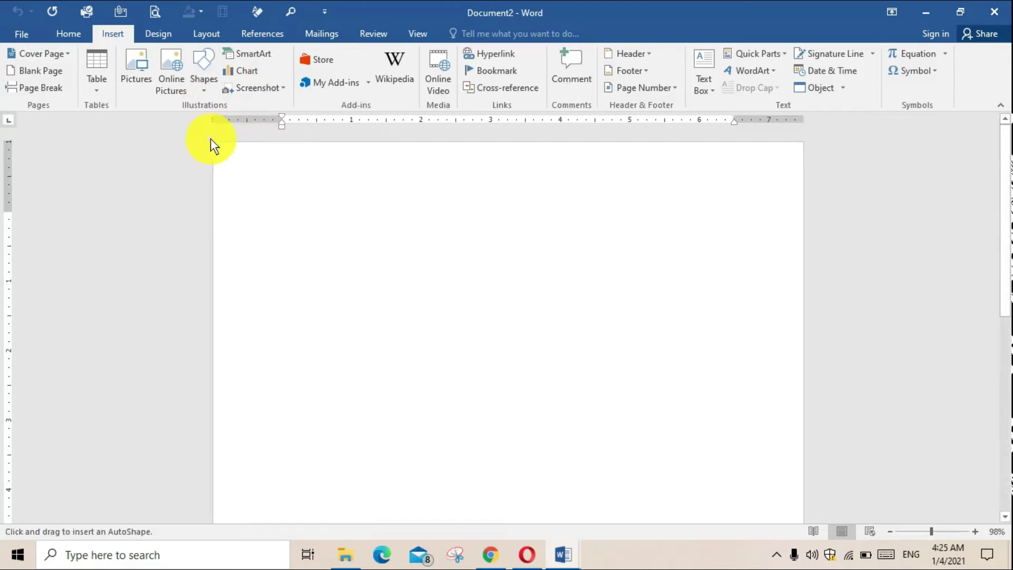
drag(213, 144, 803, 408)
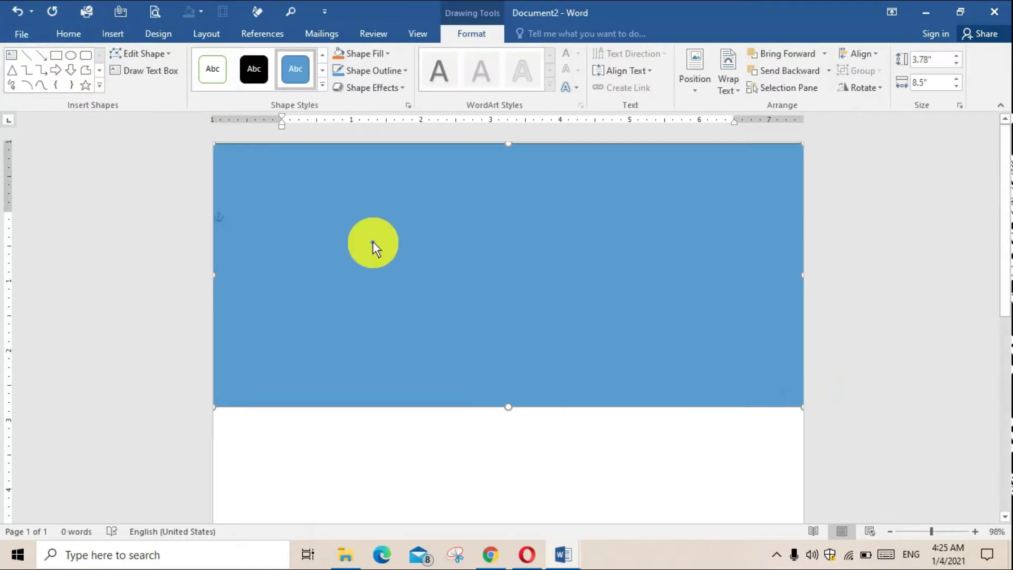
scroll(373, 241, down, 1)
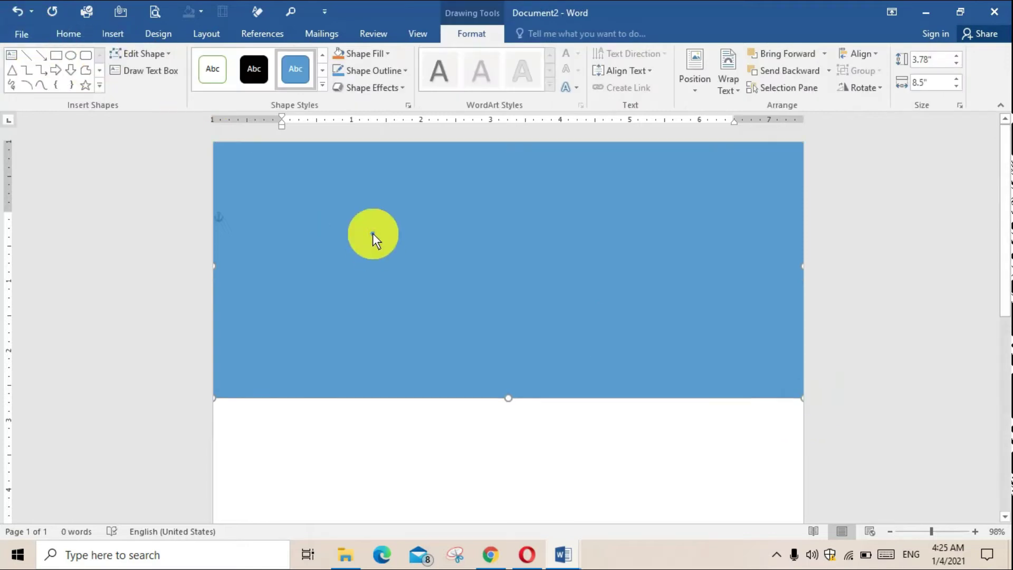
- Fill the rectangle red, after first trying black
click(387, 54)
click(352, 87)
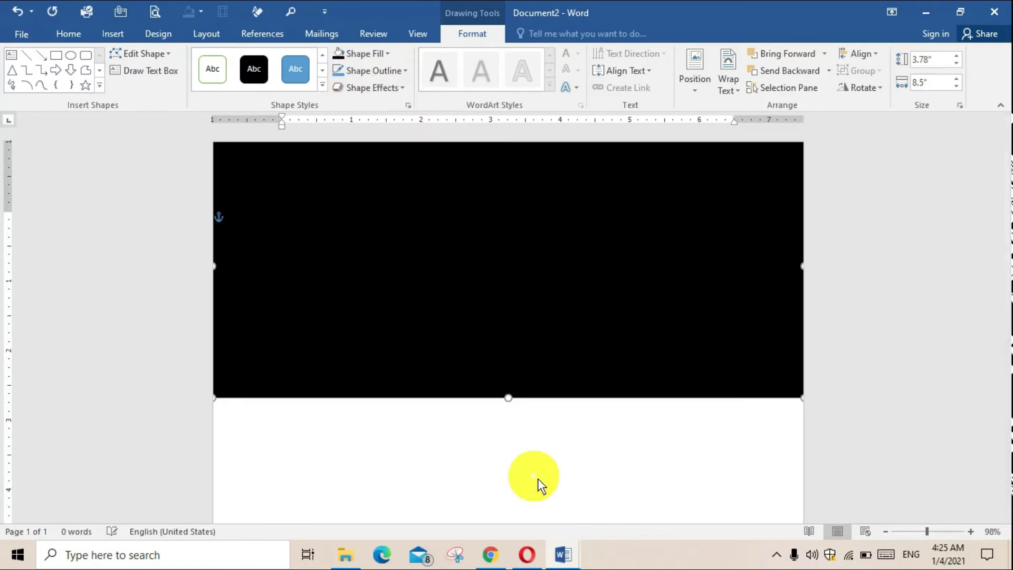
click(538, 478)
click(454, 140)
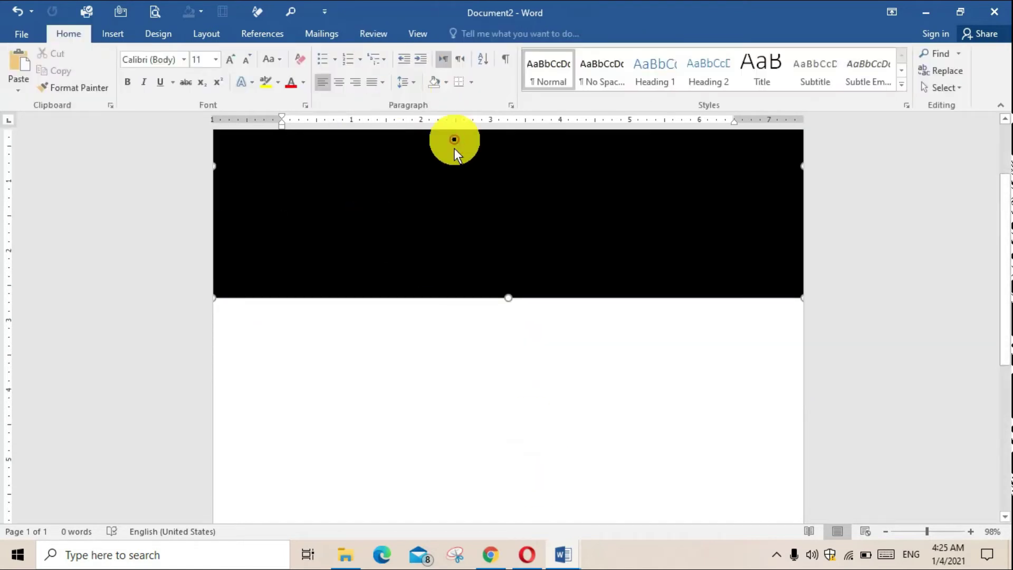
click(470, 35)
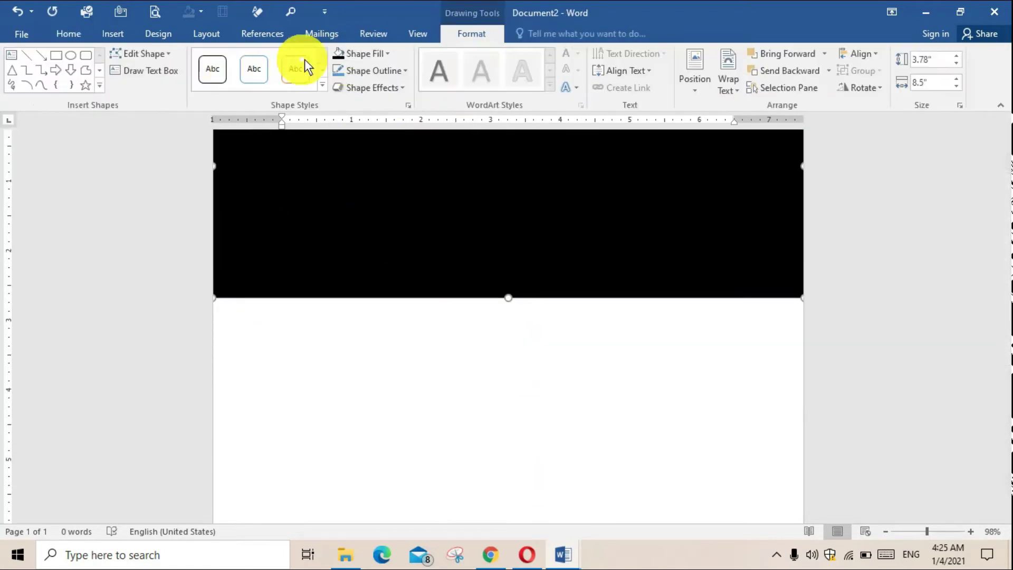
click(377, 54)
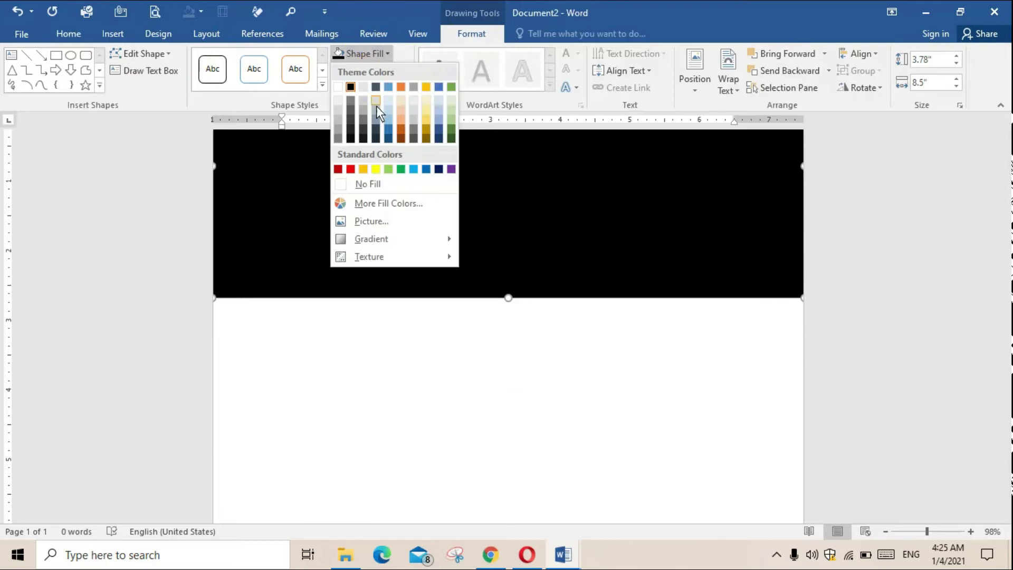
click(351, 169)
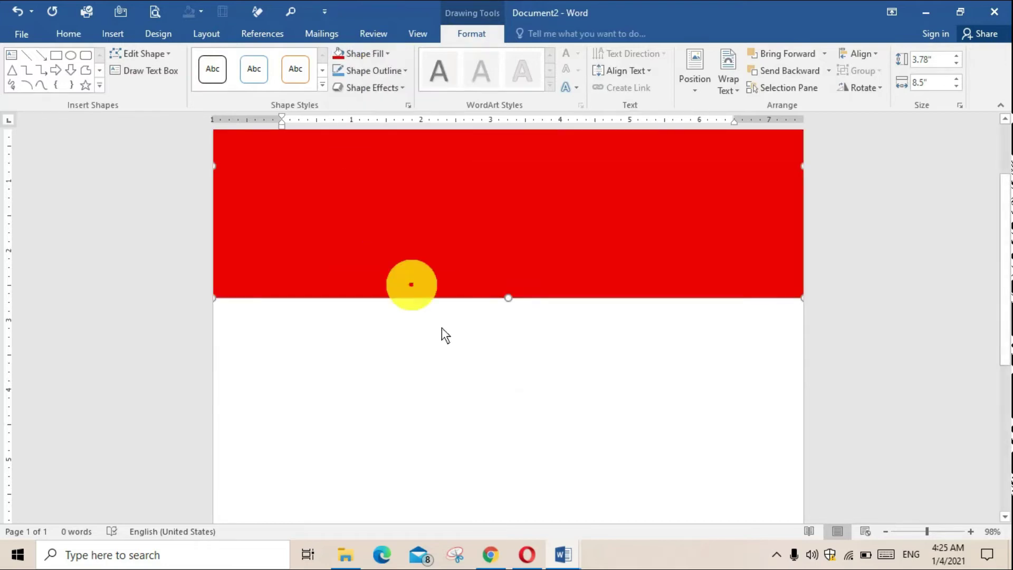
click(449, 330)
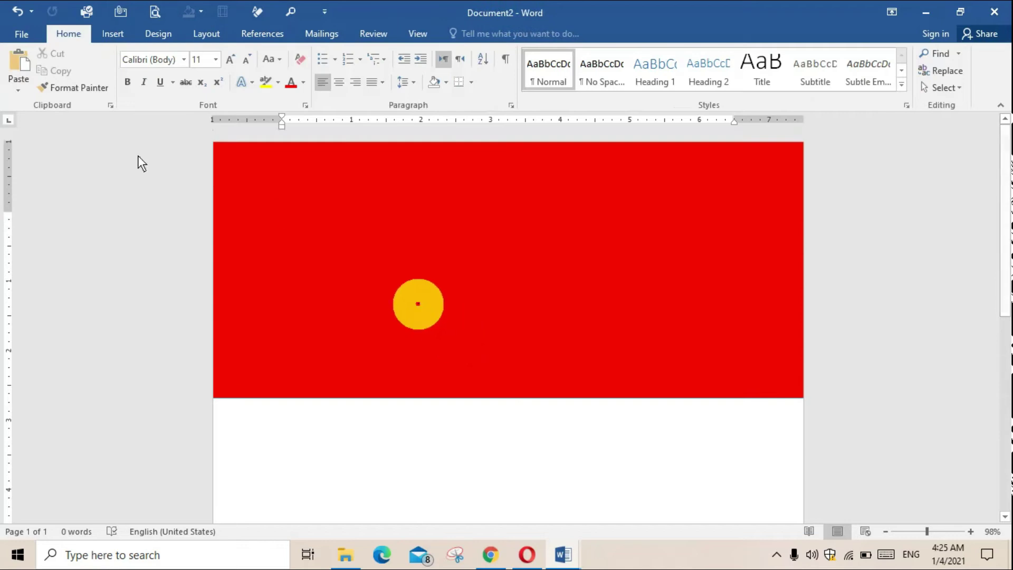
click(113, 34)
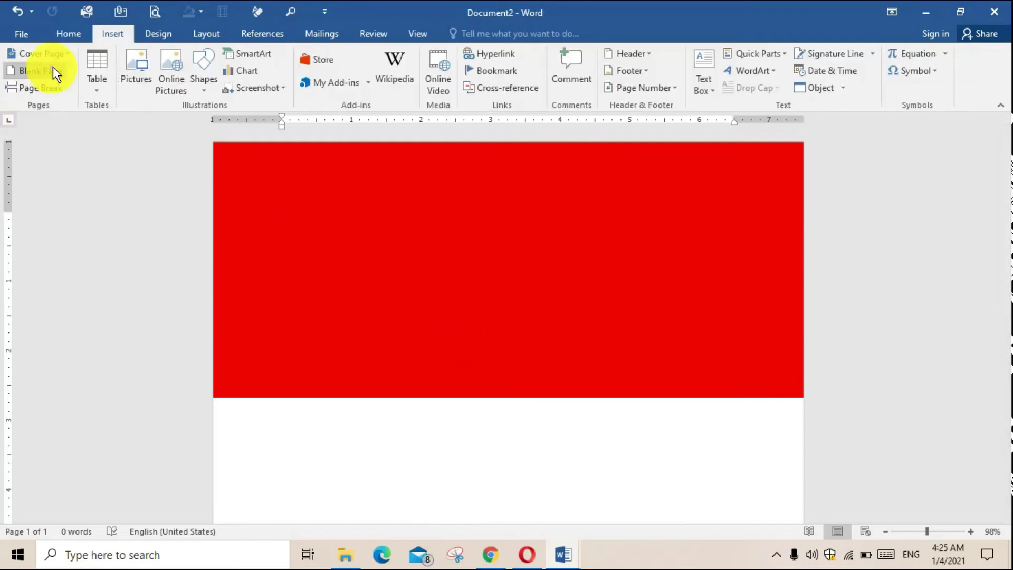
- Save the red rectangle to the Cover Page gallery as 'cover', then open a new document
click(54, 54)
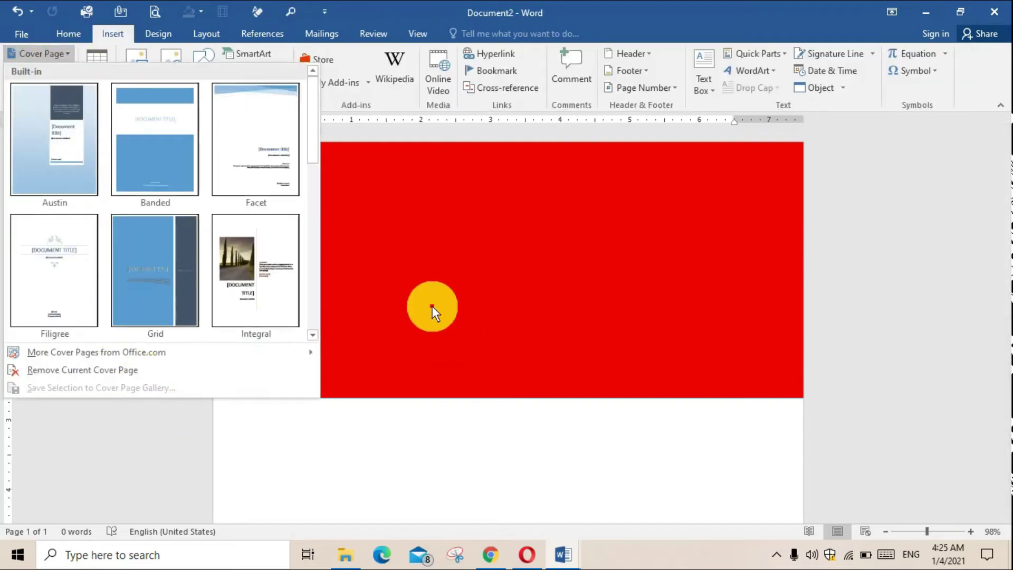
click(432, 307)
click(376, 312)
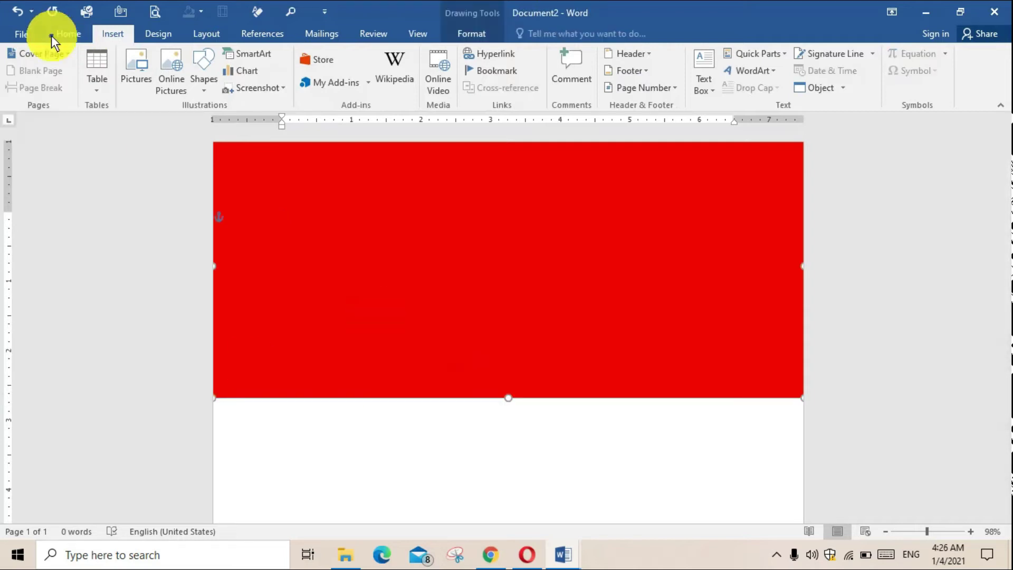
click(52, 53)
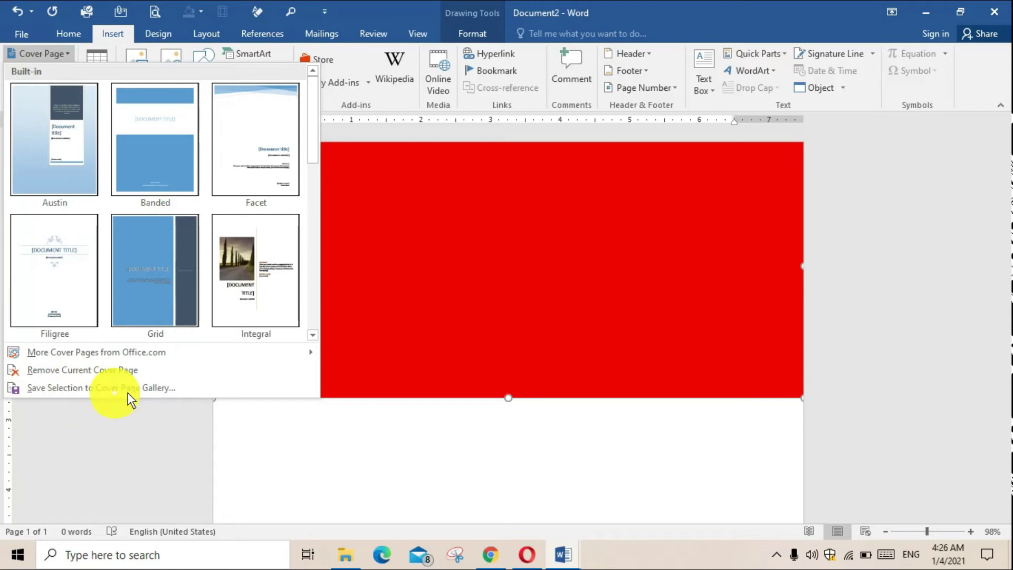
click(235, 387)
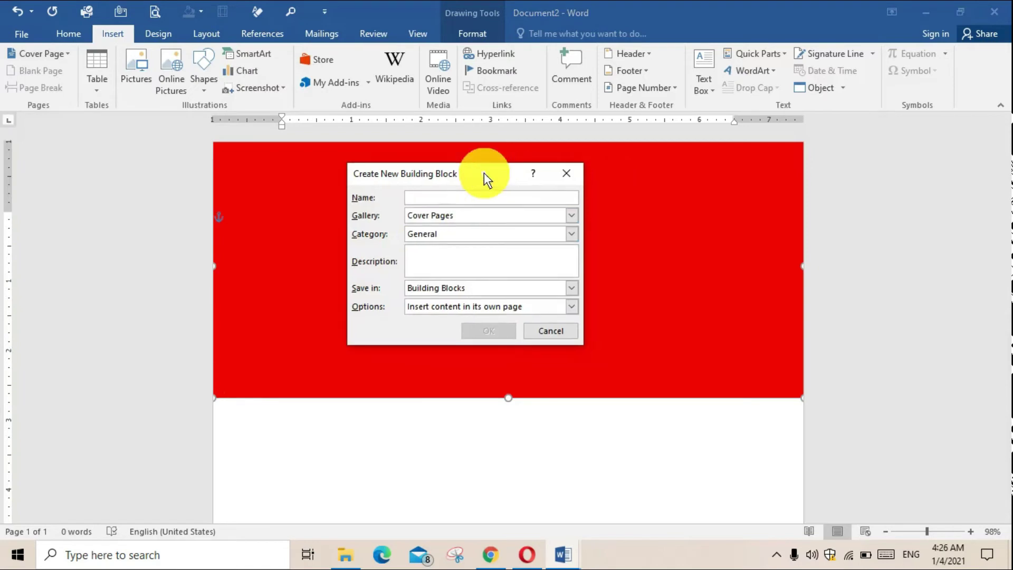
drag(524, 178, 591, 195)
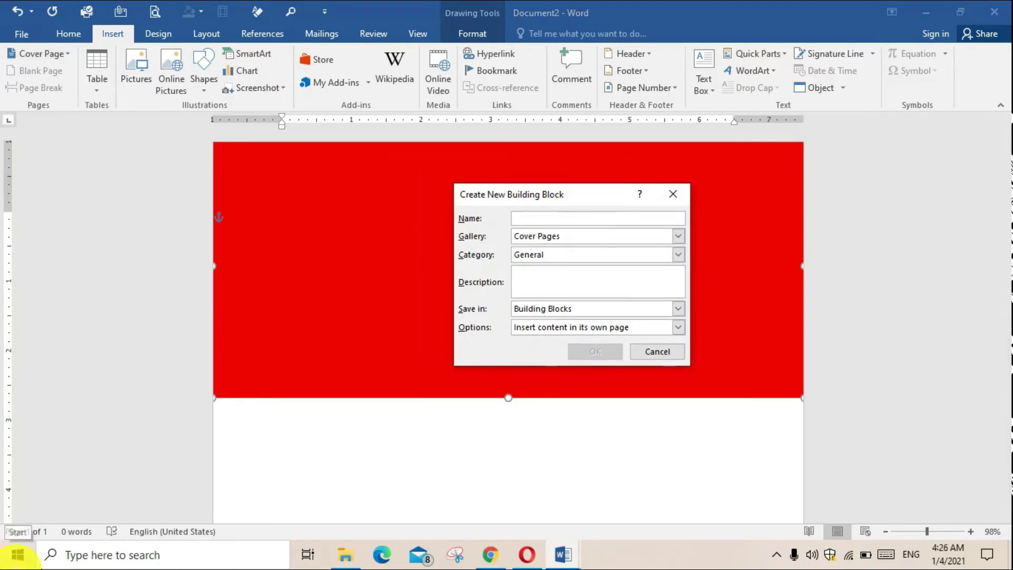
text(cover)
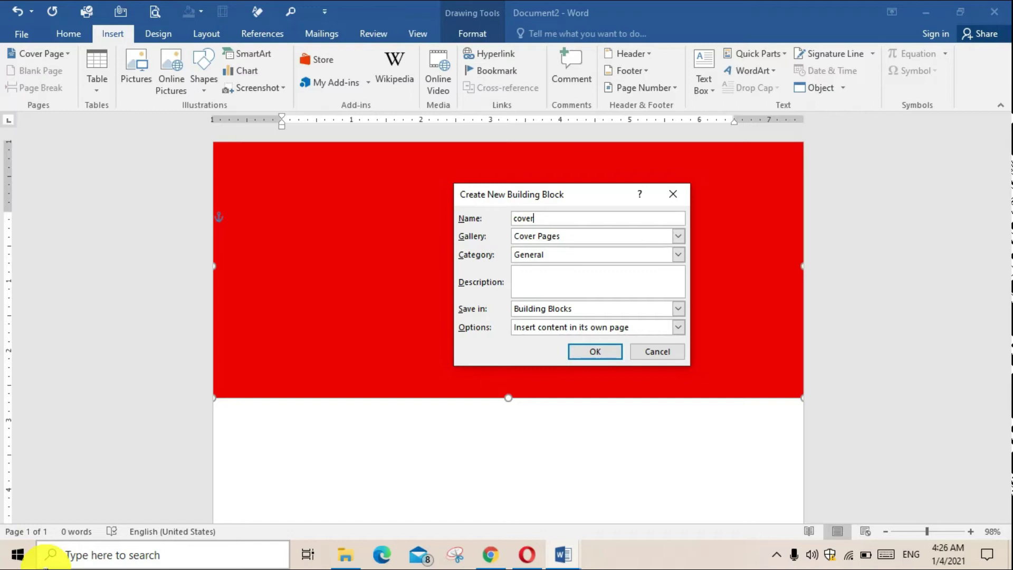
click(603, 350)
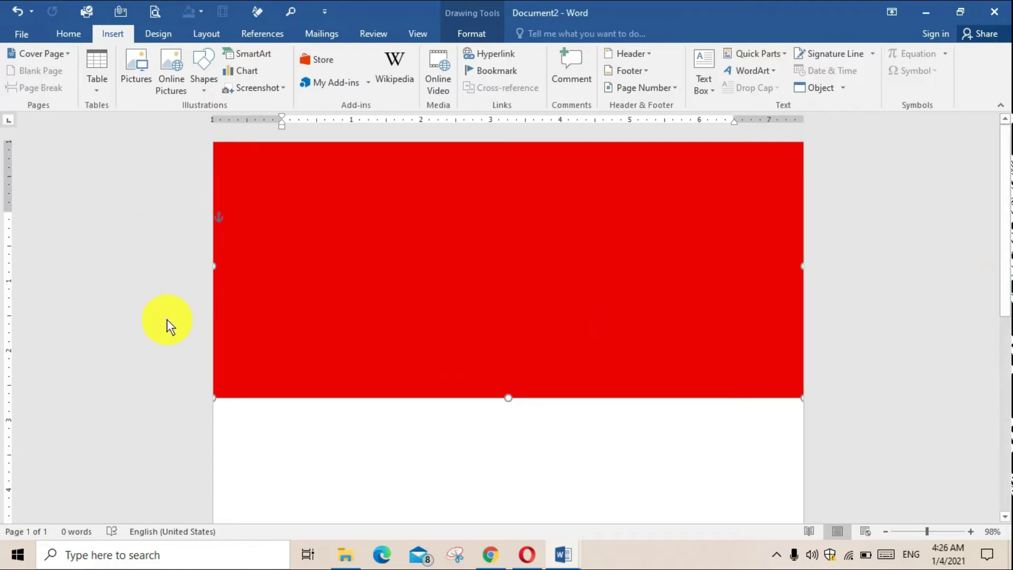
key(ctrl+n)
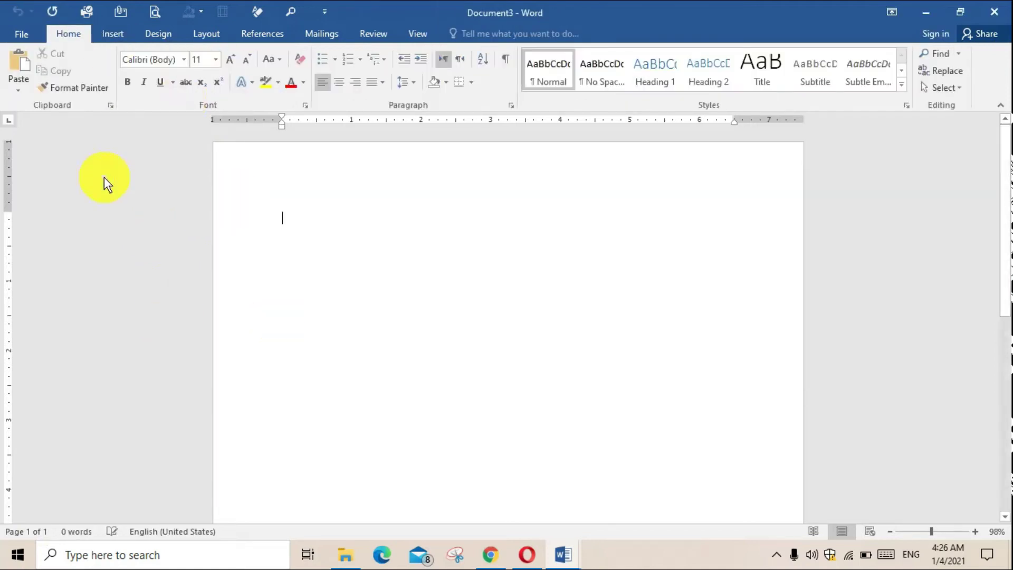
- Generate sample paragraphs with =rand and insert the saved 'cover' cover page
text(=rand()
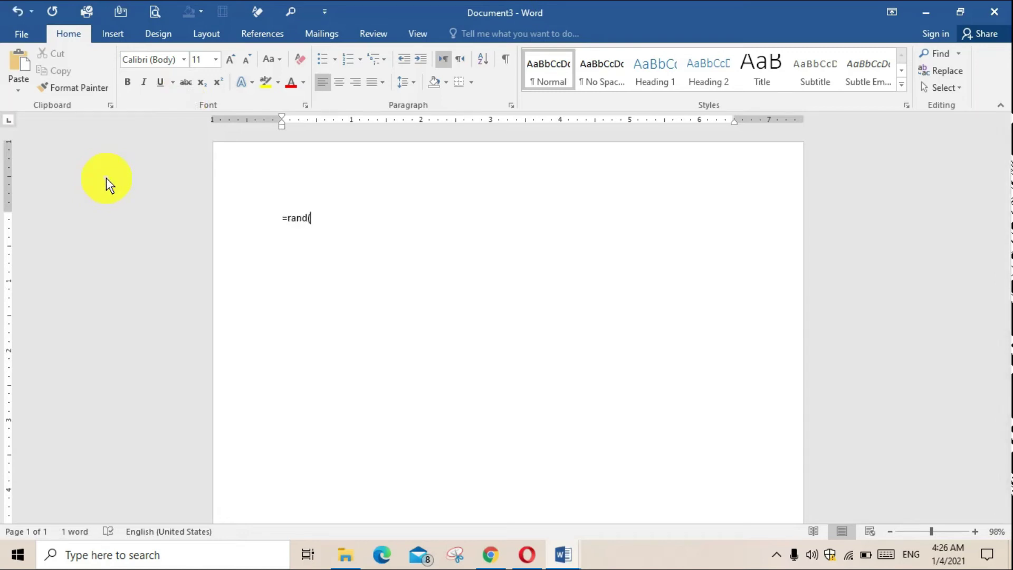
text())
key(Return)
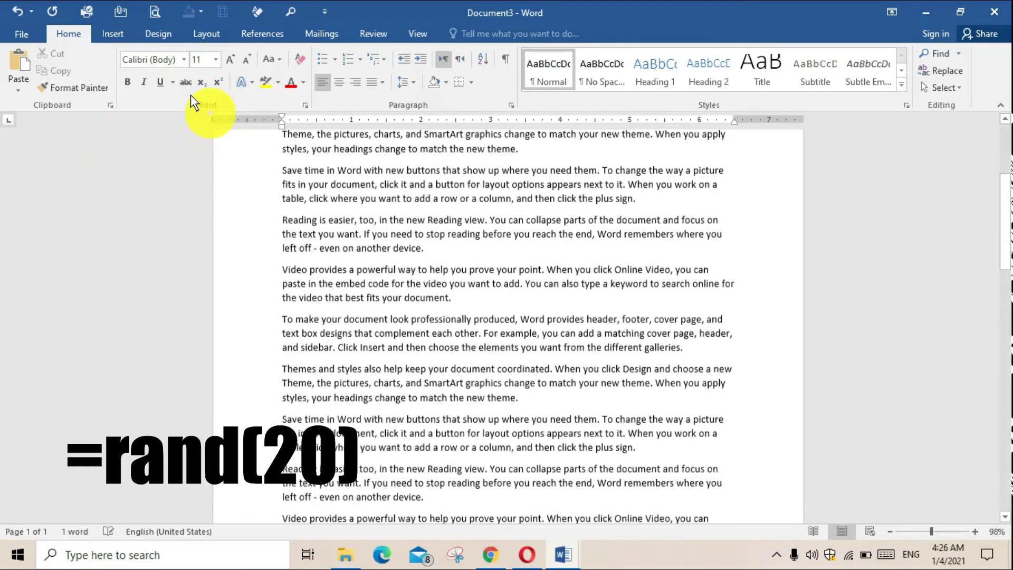
click(105, 35)
click(40, 52)
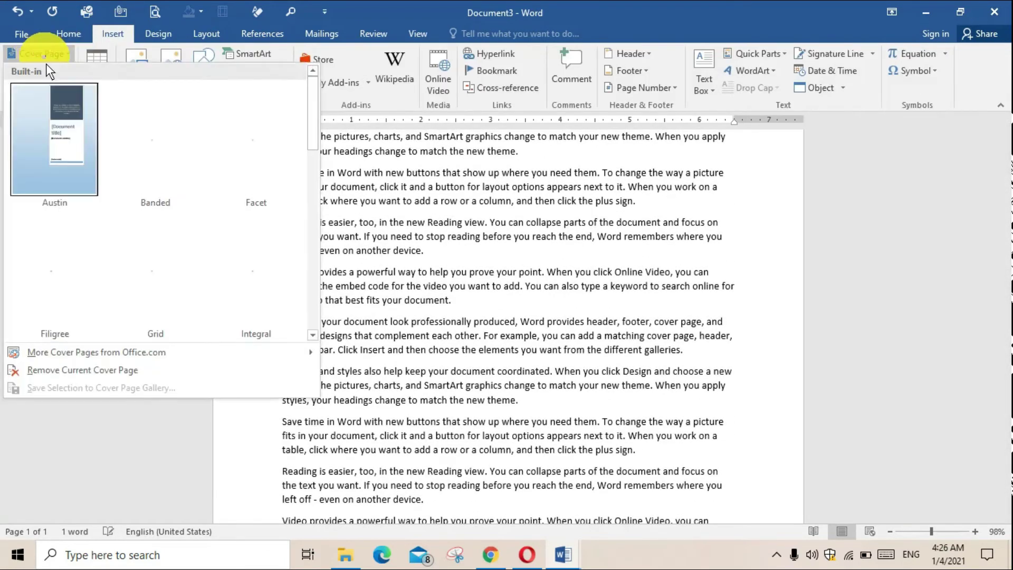
scroll(155, 259, down, 5)
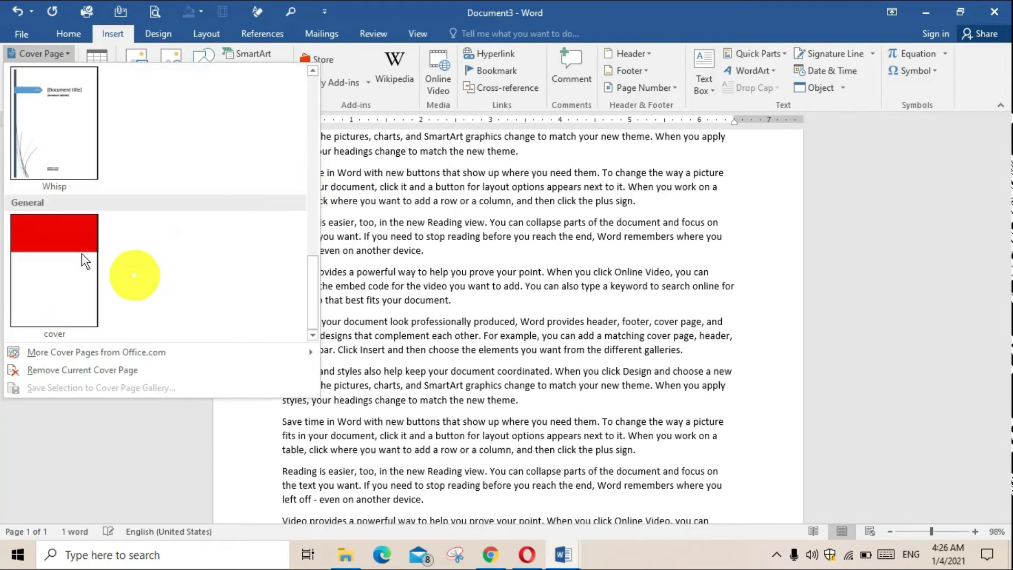
click(80, 252)
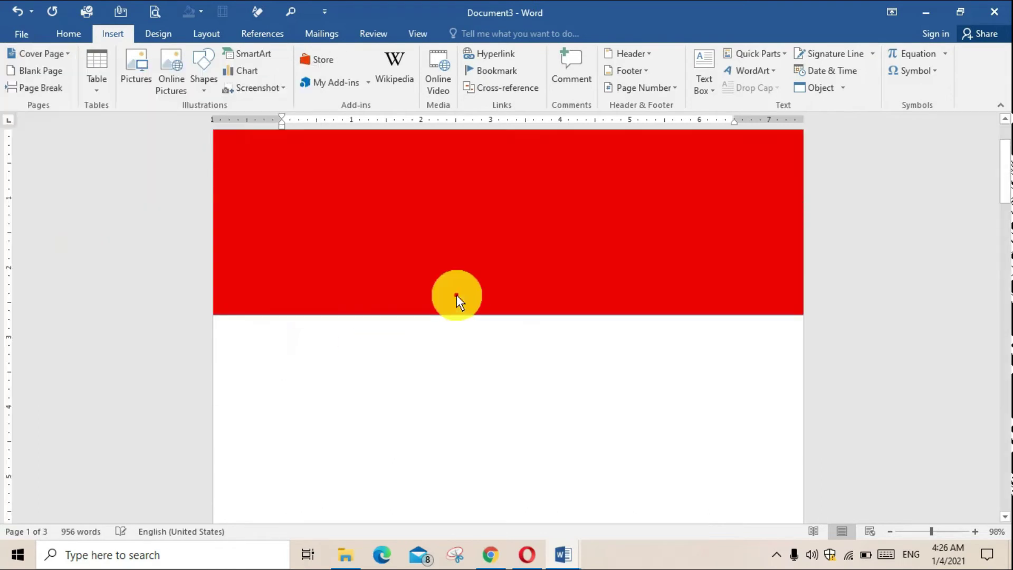
- Select the first two paragraphs on page 2, then reopen the Cover Page gallery
scroll(457, 294, down, 1)
scroll(456, 295, down, 4)
scroll(460, 292, down, 5)
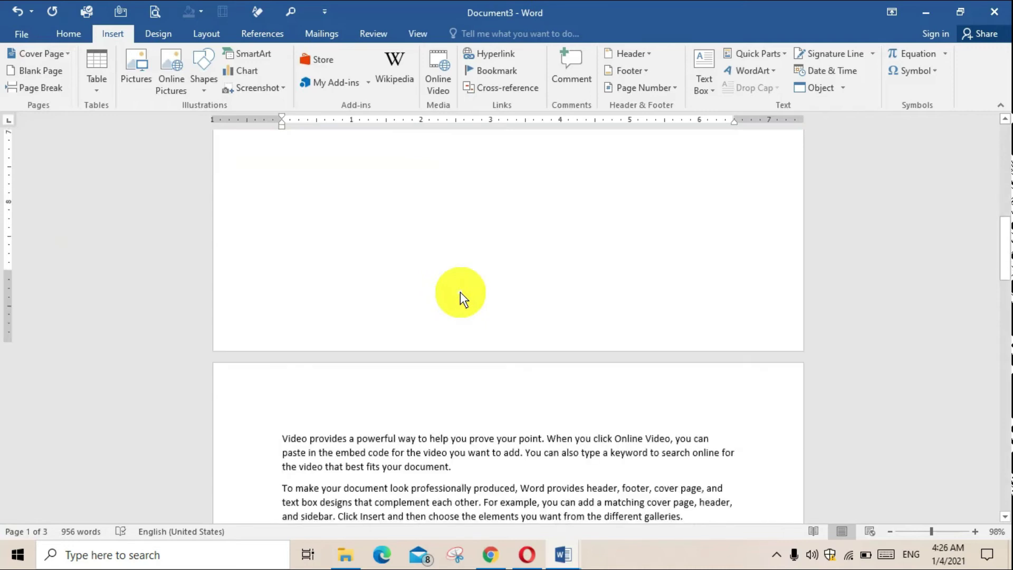
scroll(460, 292, down, 3)
drag(296, 293, 572, 377)
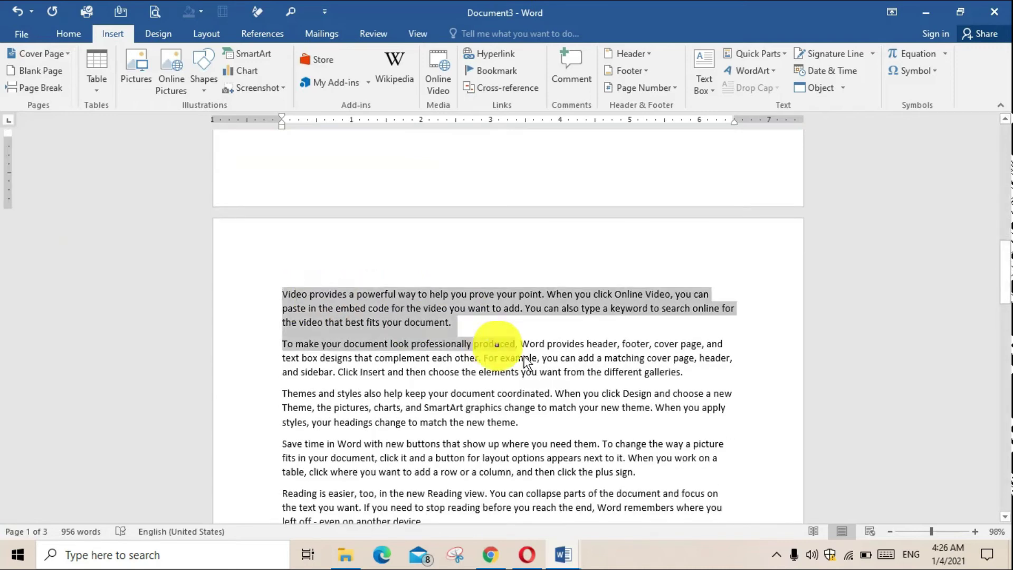
scroll(305, 287, up, 1)
scroll(305, 287, up, 2)
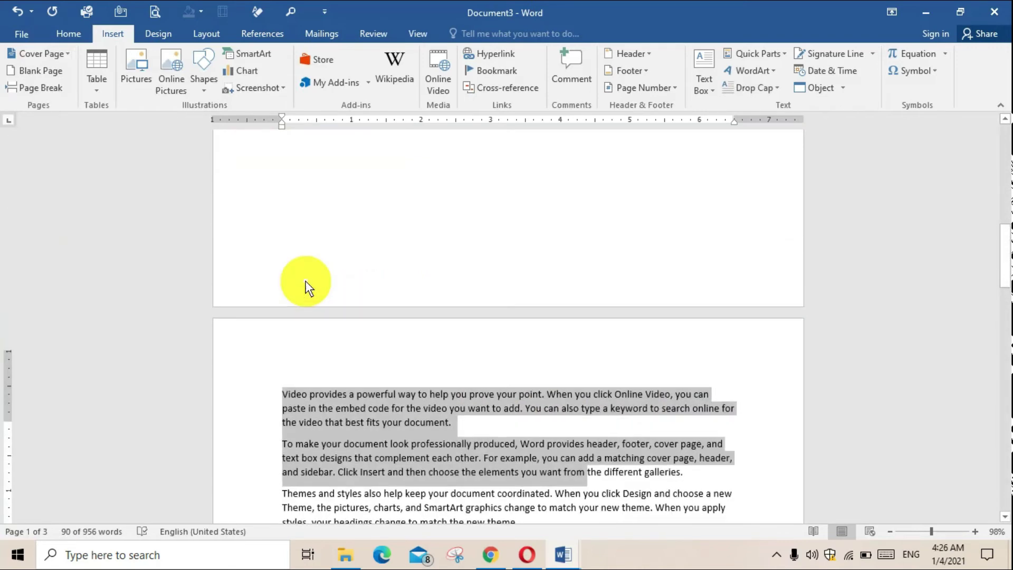
scroll(306, 289, up, 5)
scroll(306, 289, up, 1)
scroll(306, 288, up, 2)
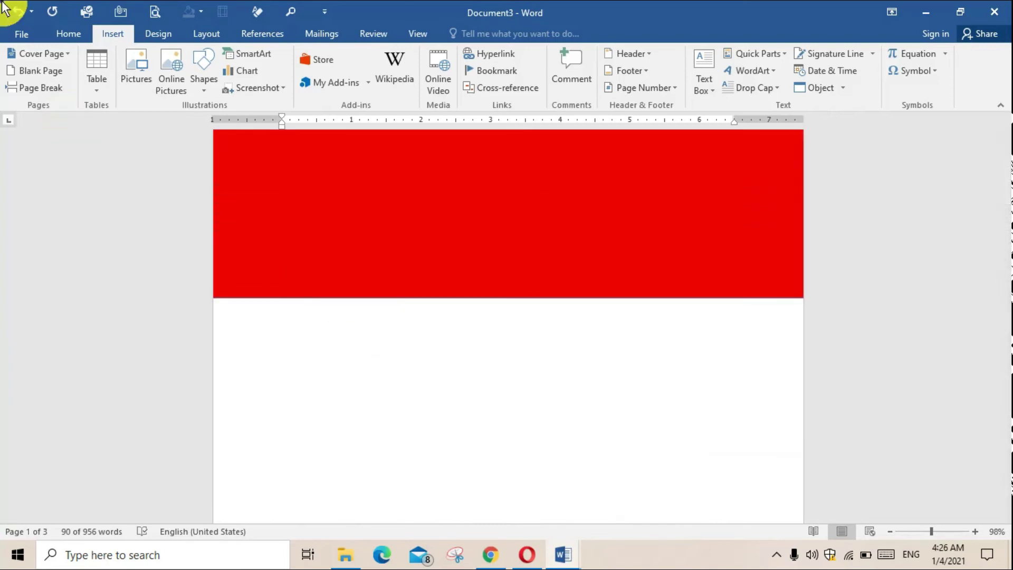
click(23, 52)
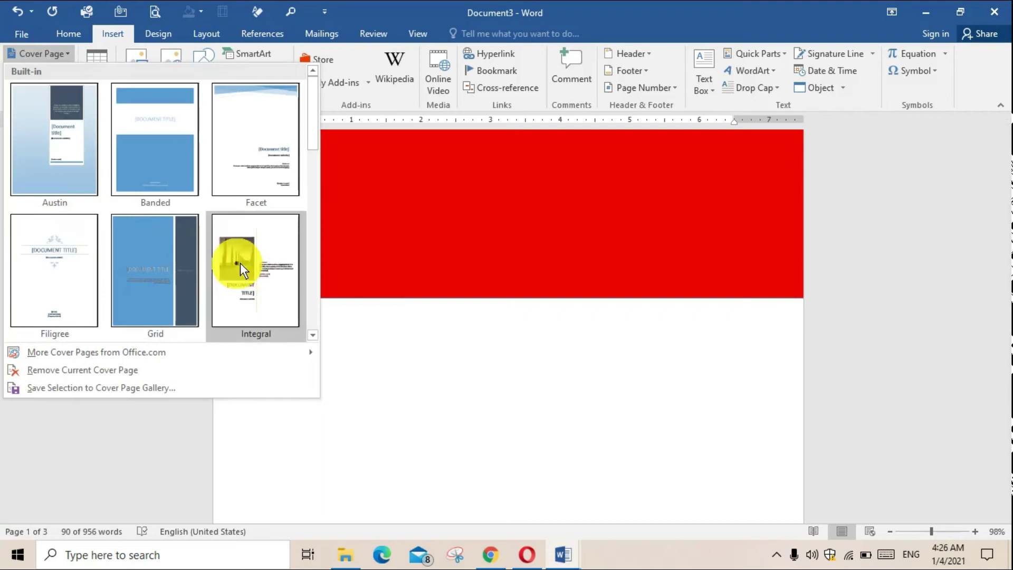
scroll(235, 261, down, 3)
scroll(230, 257, down, 3)
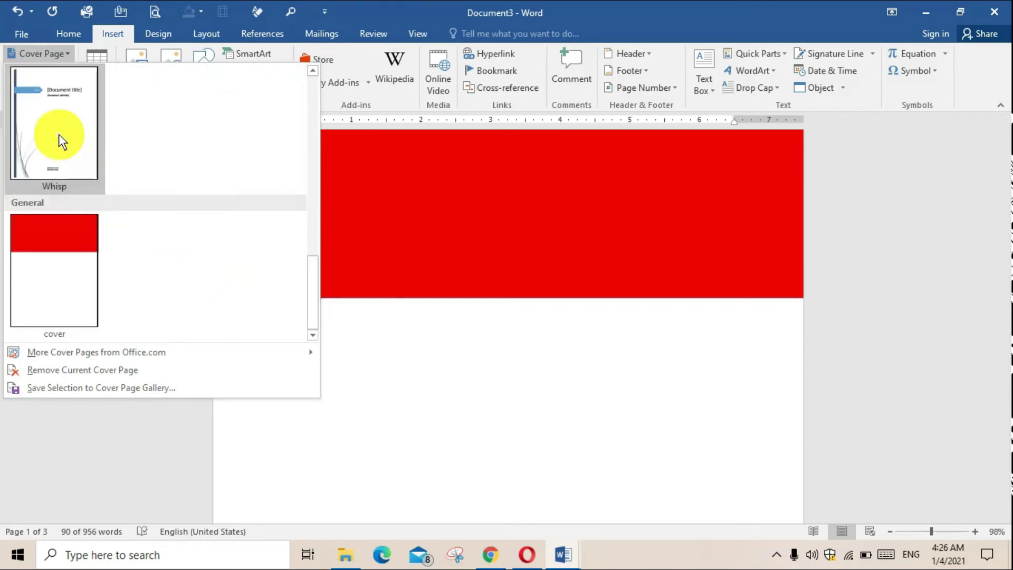
- Replace the cover with the built-in Whisp cover page
click(60, 136)
scroll(554, 319, down, 5)
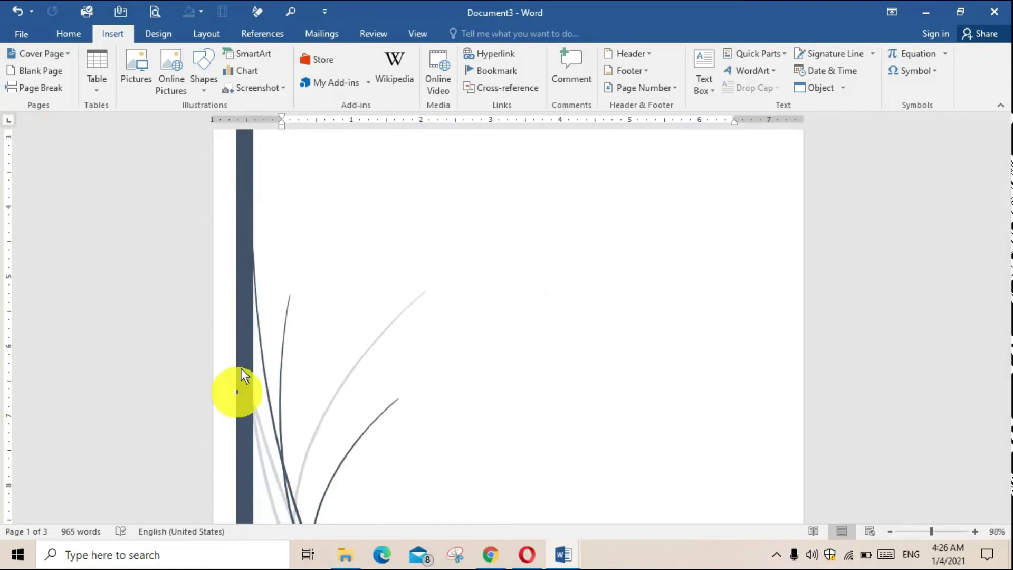
scroll(312, 359, down, 3)
scroll(450, 364, up, 1)
scroll(452, 367, up, 5)
scroll(453, 368, up, 5)
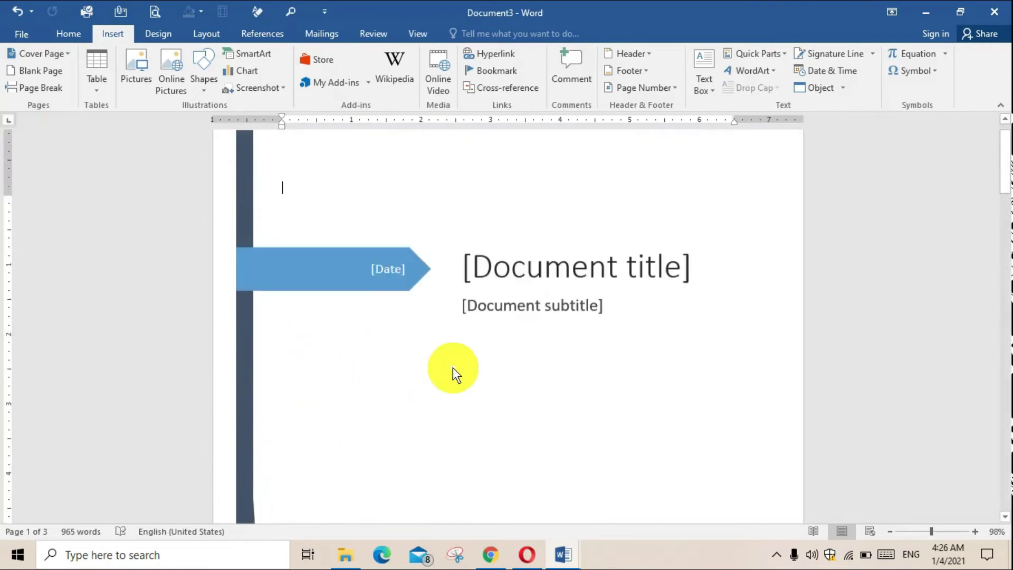
- Type 'Microsoft word' as the Whisp cover's document title
click(646, 292)
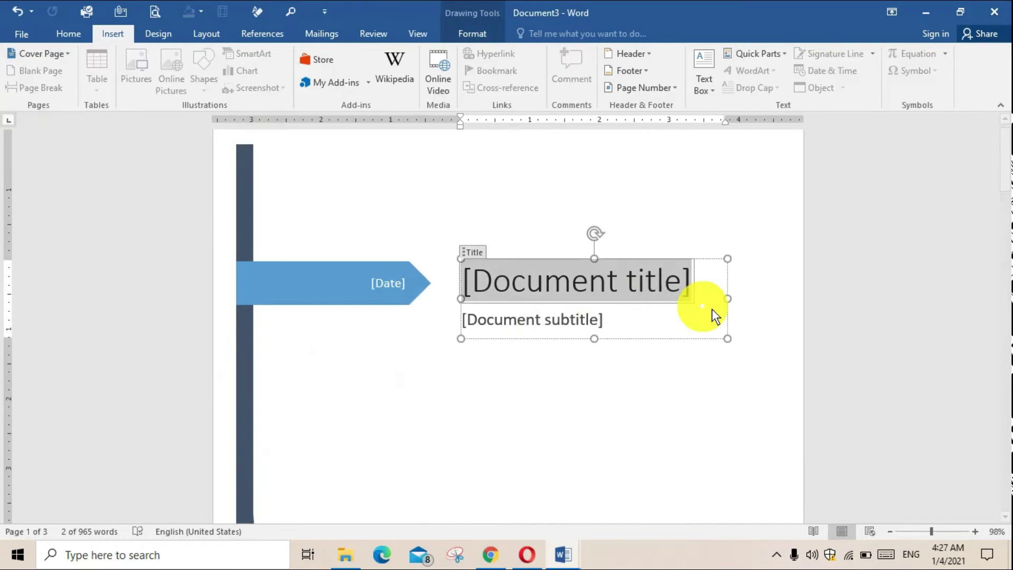
text(word)
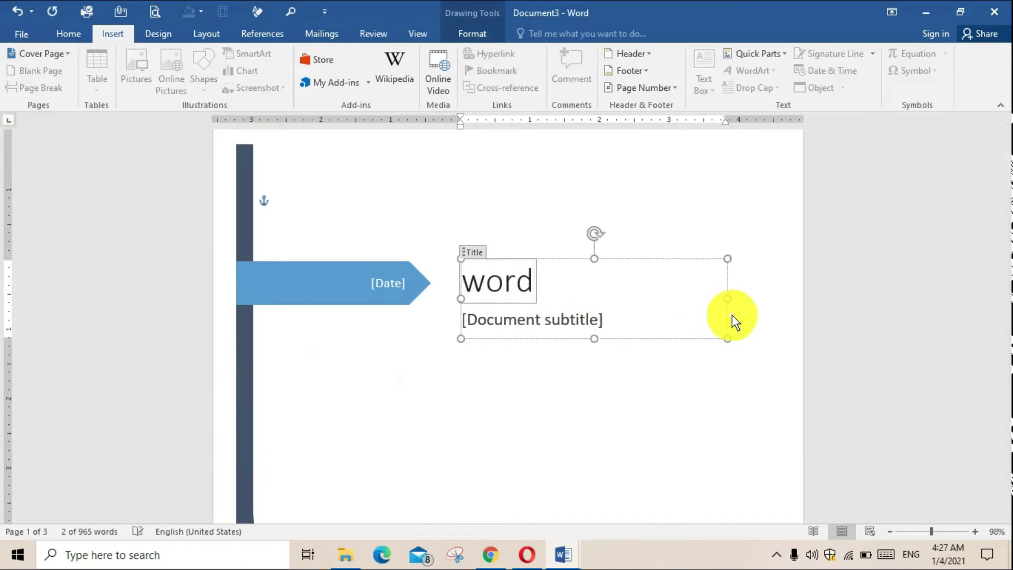
key(BackSpace)
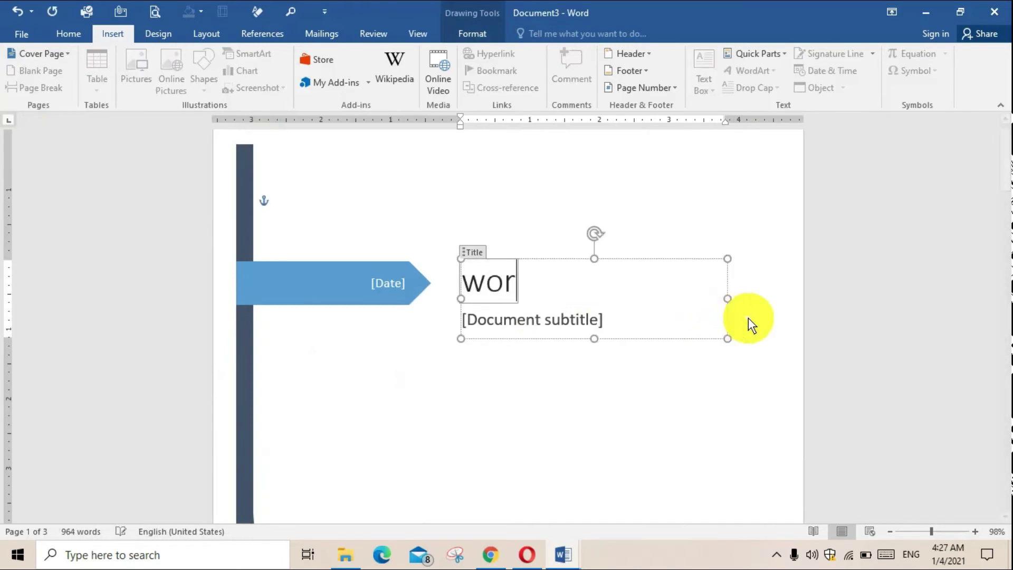
key(BackSpace)
key(BackSpace)
key(BackSpace)
text(Mic)
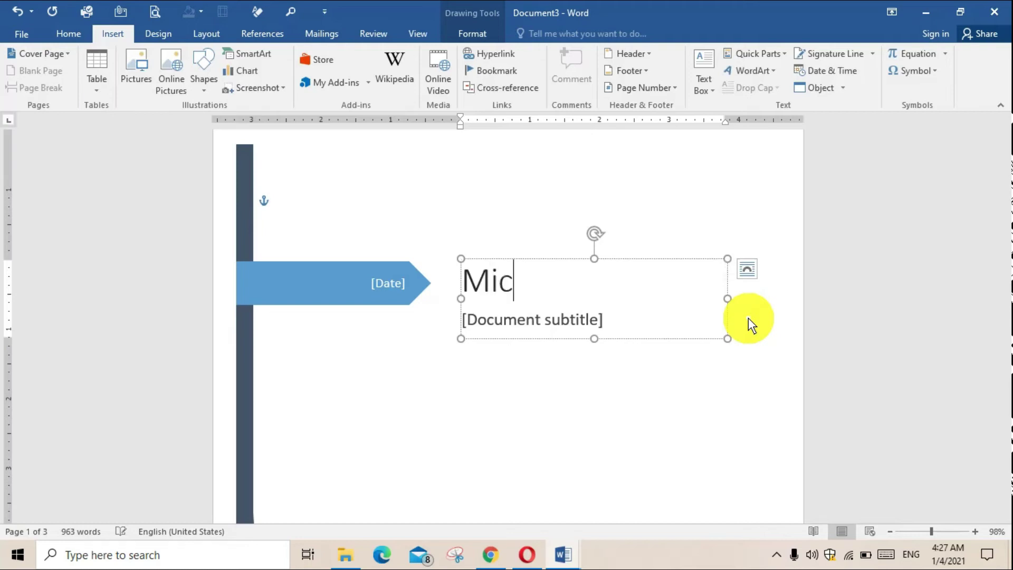
text(rosot)
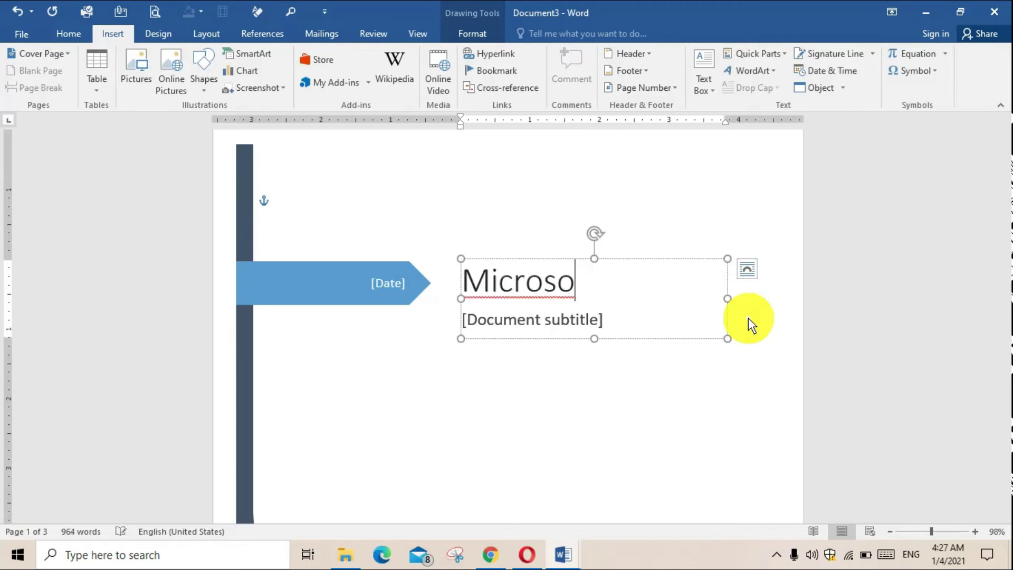
text(ft word)
- Pick January 21 in the cover's date picker so it reads 1/21/2021
click(524, 329)
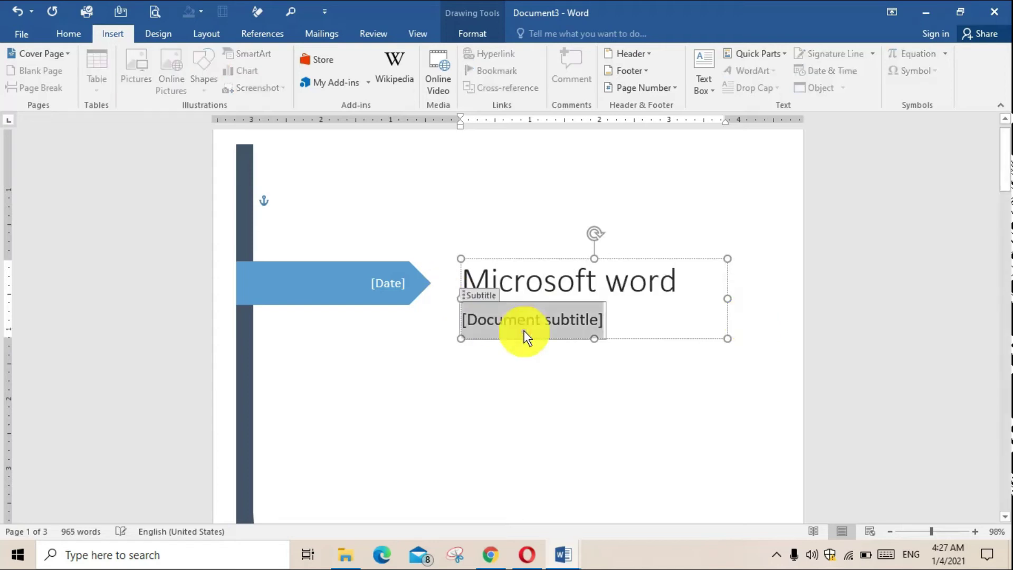
click(389, 289)
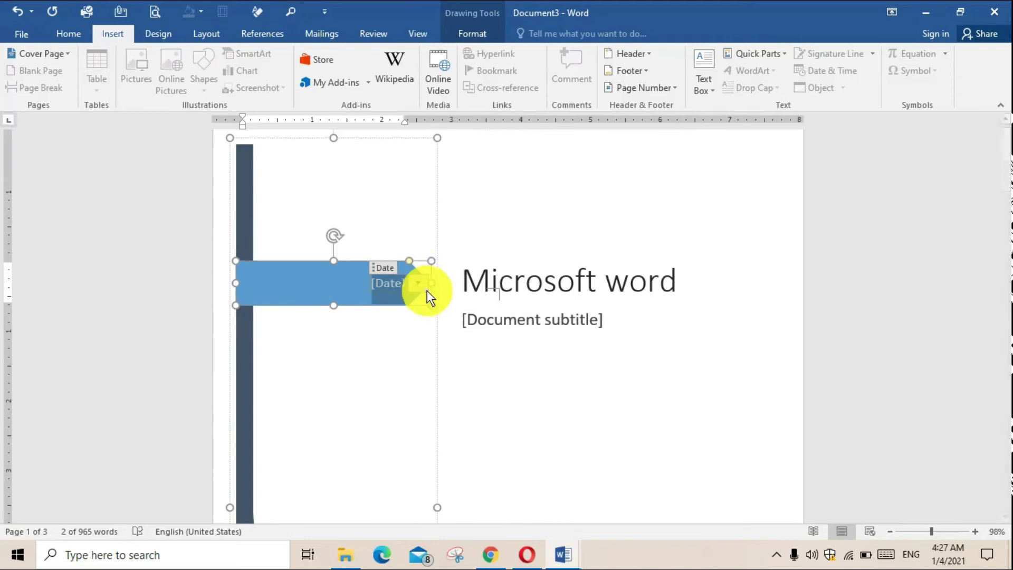
click(418, 284)
click(376, 363)
click(579, 354)
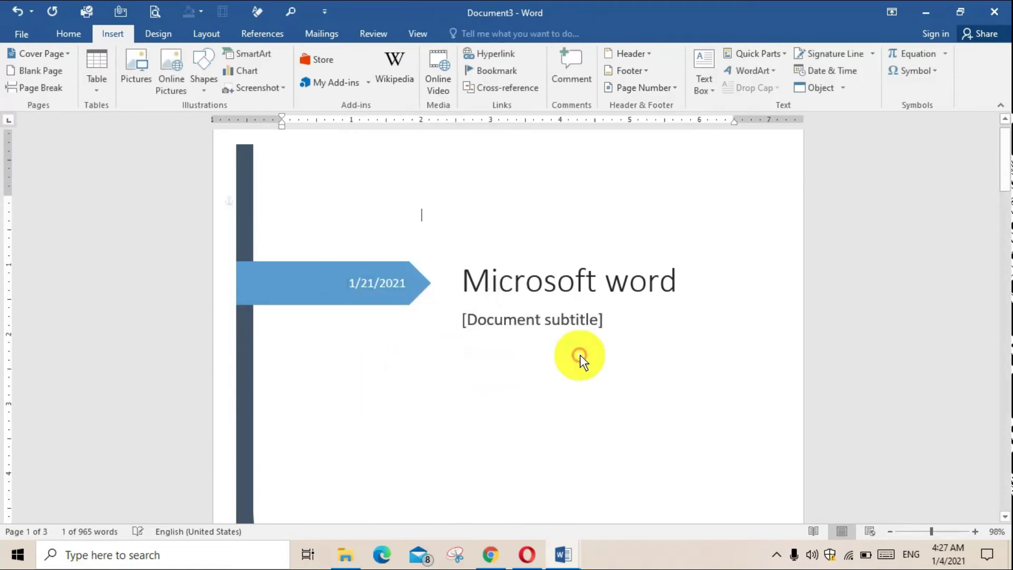
scroll(580, 338, down, 3)
scroll(583, 305, up, 3)
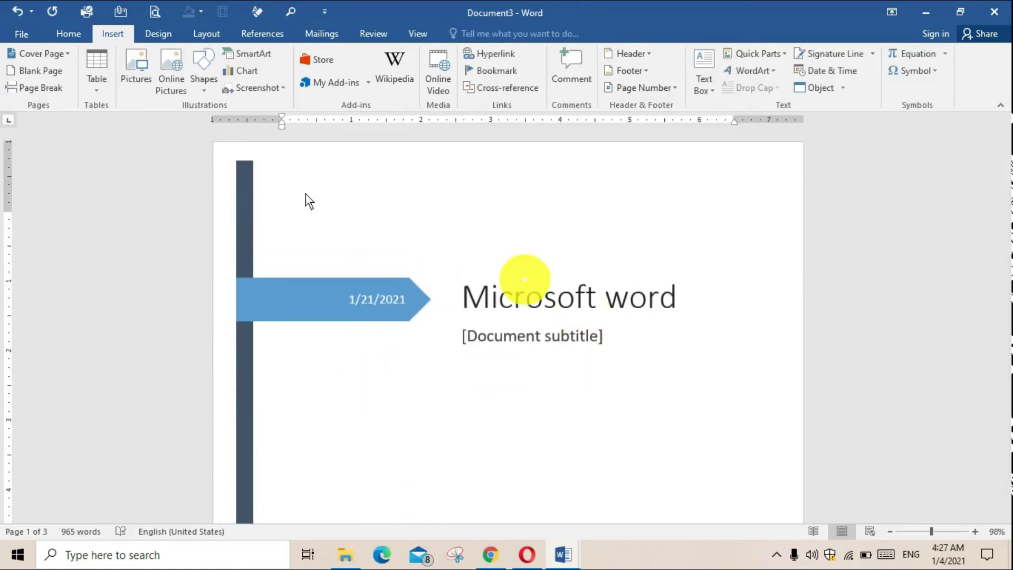
scroll(327, 190, down, 3)
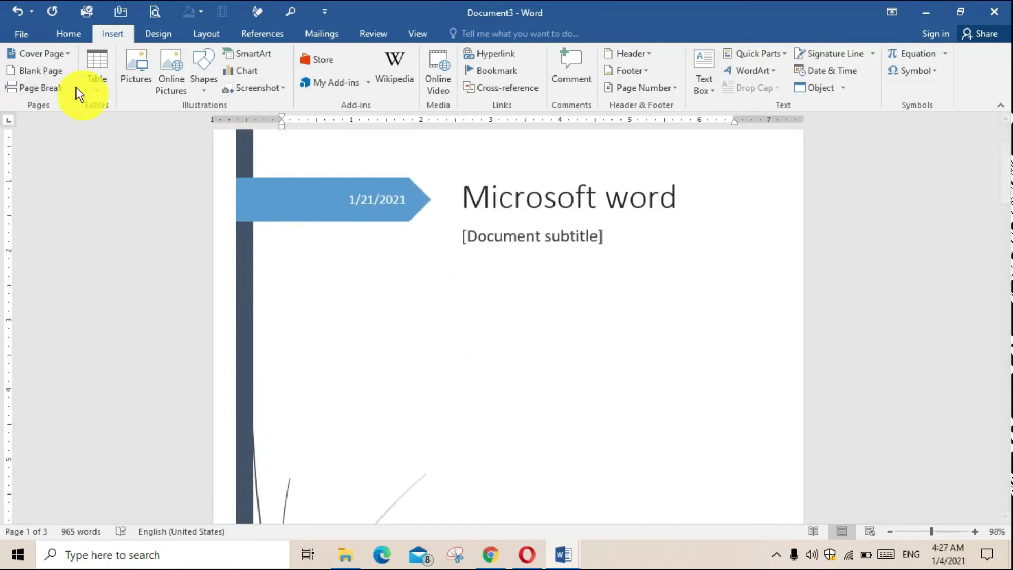
scroll(308, 206, down, 2)
scroll(310, 206, down, 2)
scroll(310, 206, down, 5)
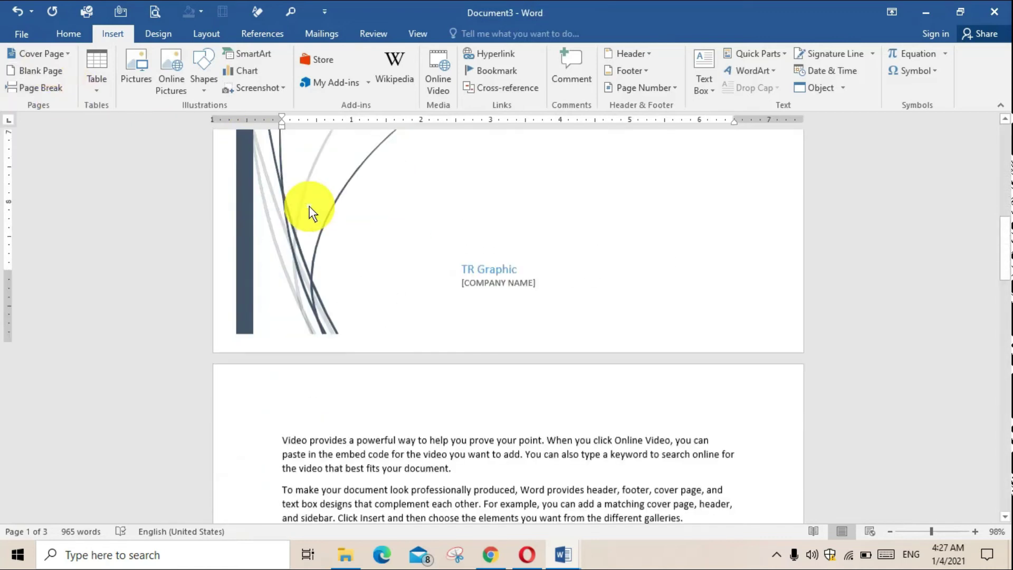
scroll(310, 206, down, 3)
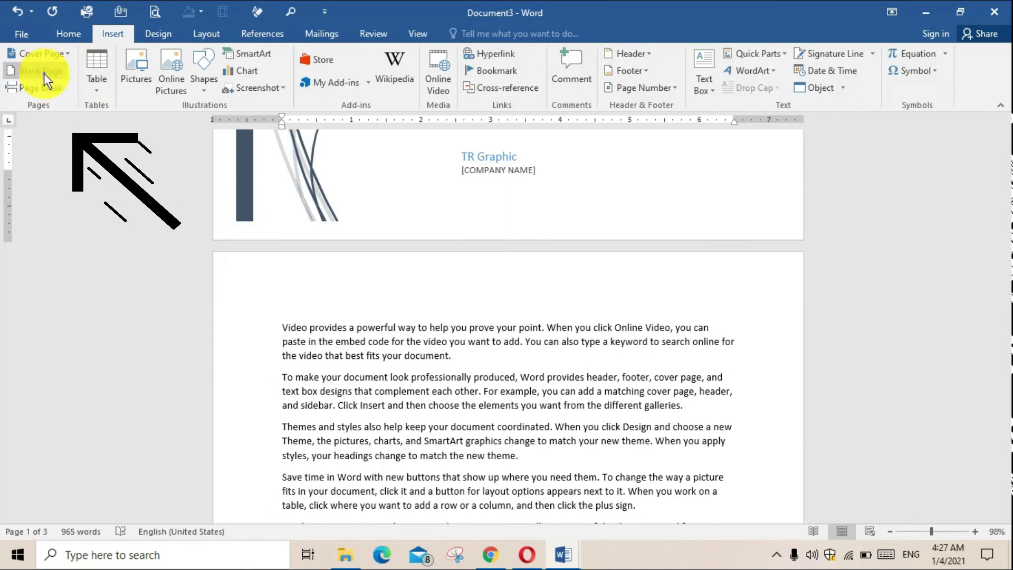
scroll(373, 340, down, 5)
scroll(380, 328, down, 3)
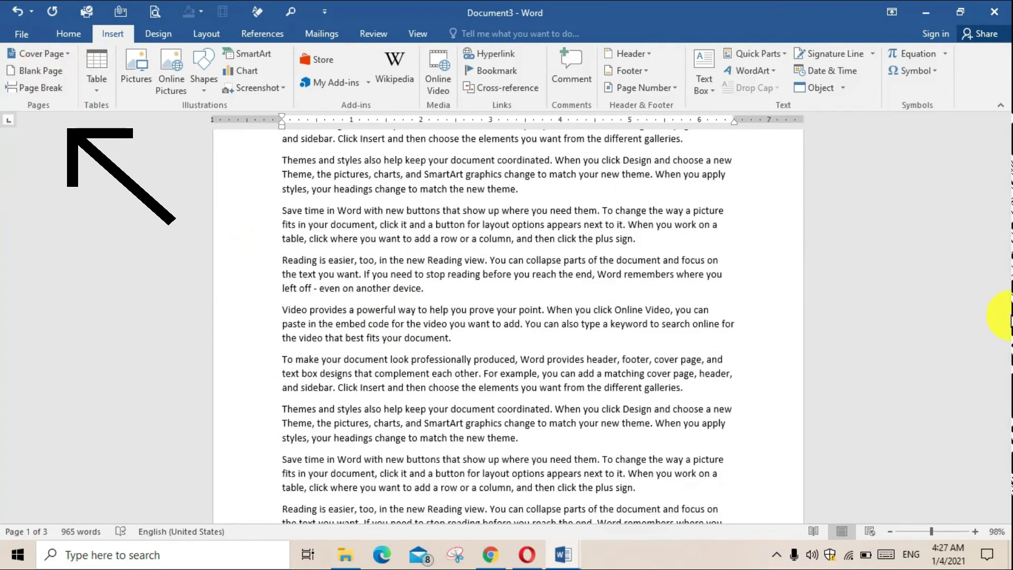
drag(1001, 455, 995, 486)
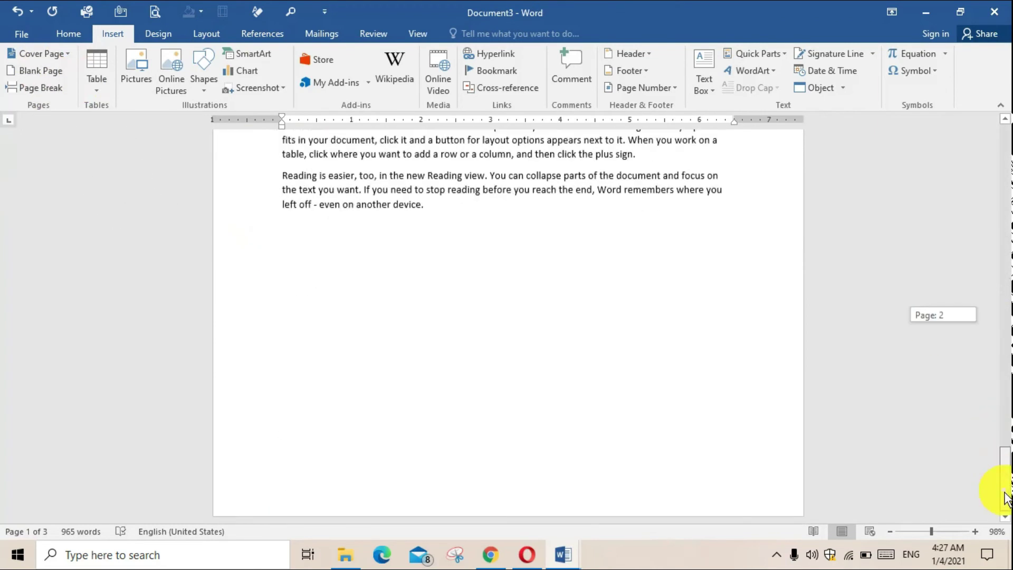
click(33, 531)
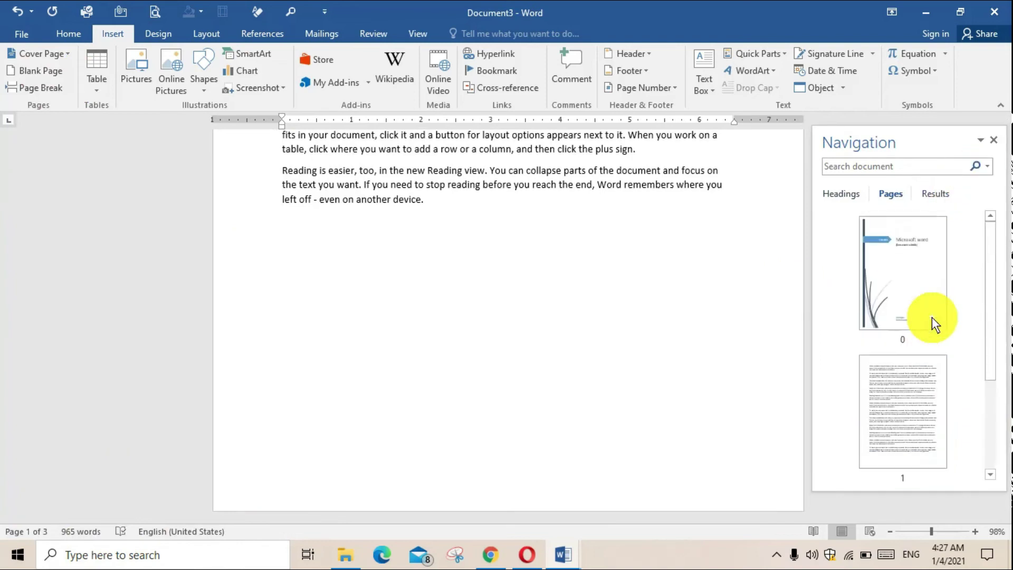
click(423, 433)
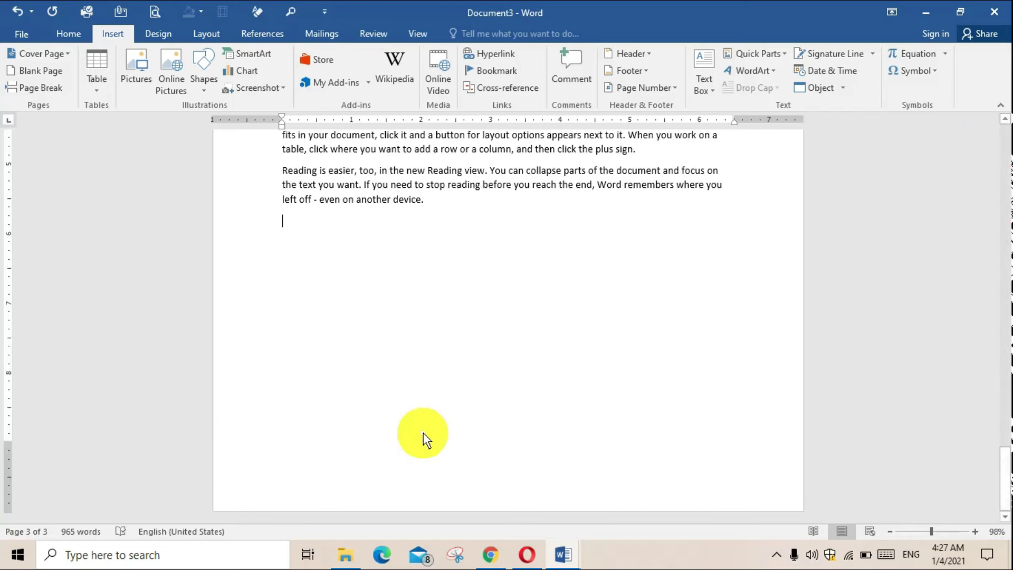
- Insert a page break after the last paragraph of the document
click(52, 87)
scroll(479, 397, down, 1)
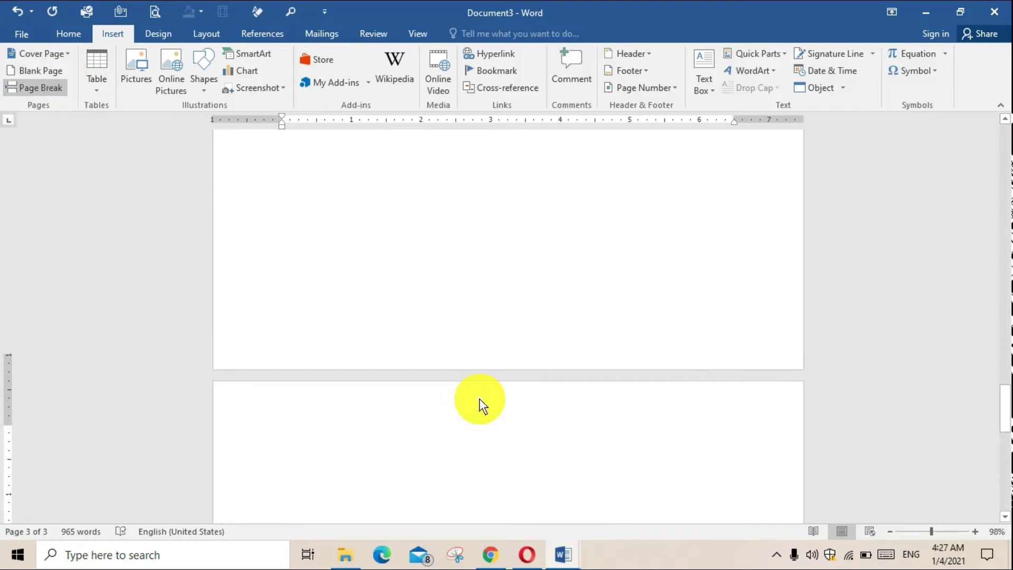
scroll(478, 398, down, 1)
- Add a blank page at the end, then return to the cover page
click(55, 71)
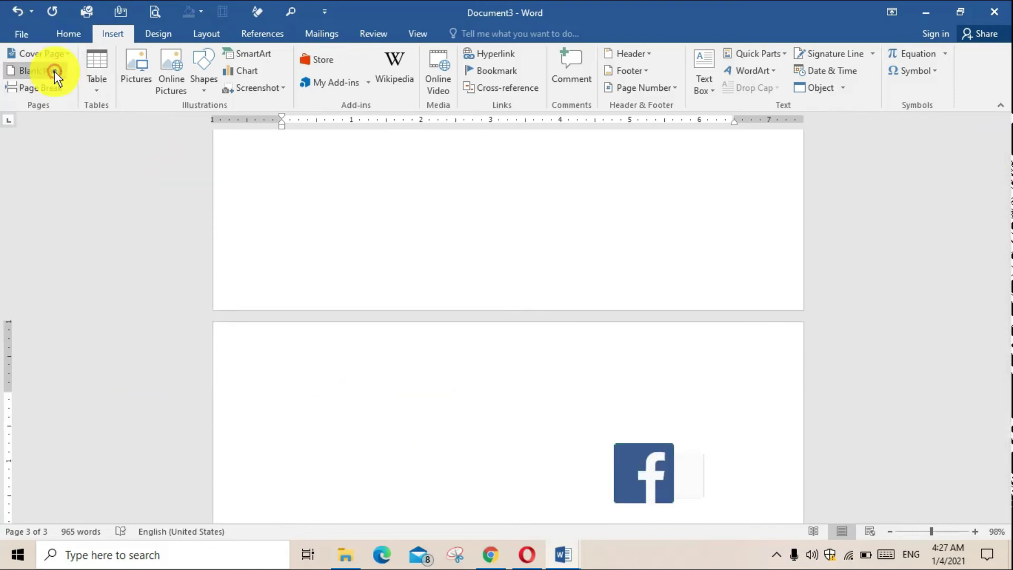
scroll(327, 346, down, 1)
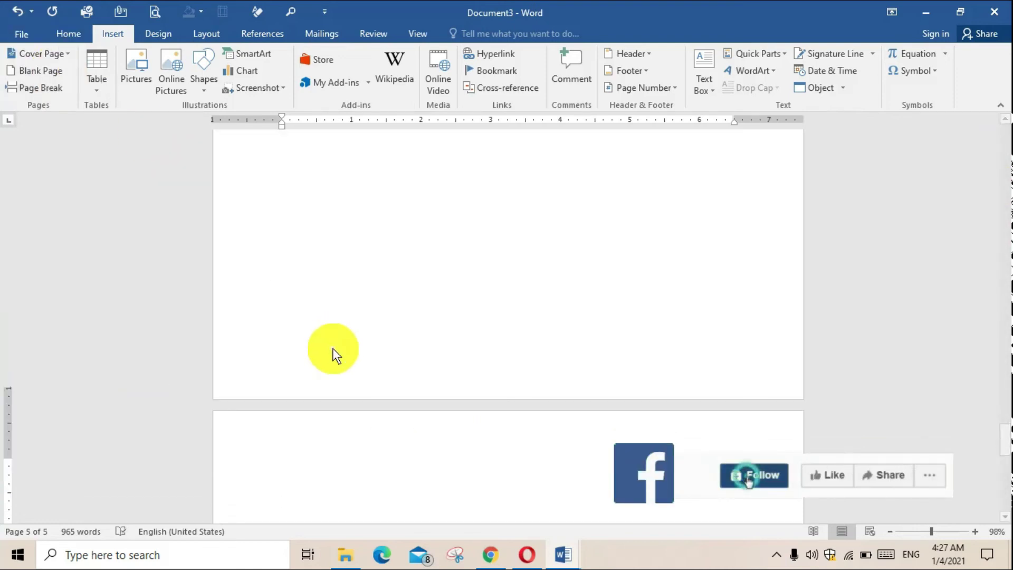
scroll(382, 433, up, 3)
scroll(381, 433, up, 2)
scroll(381, 433, up, 3)
scroll(381, 432, up, 4)
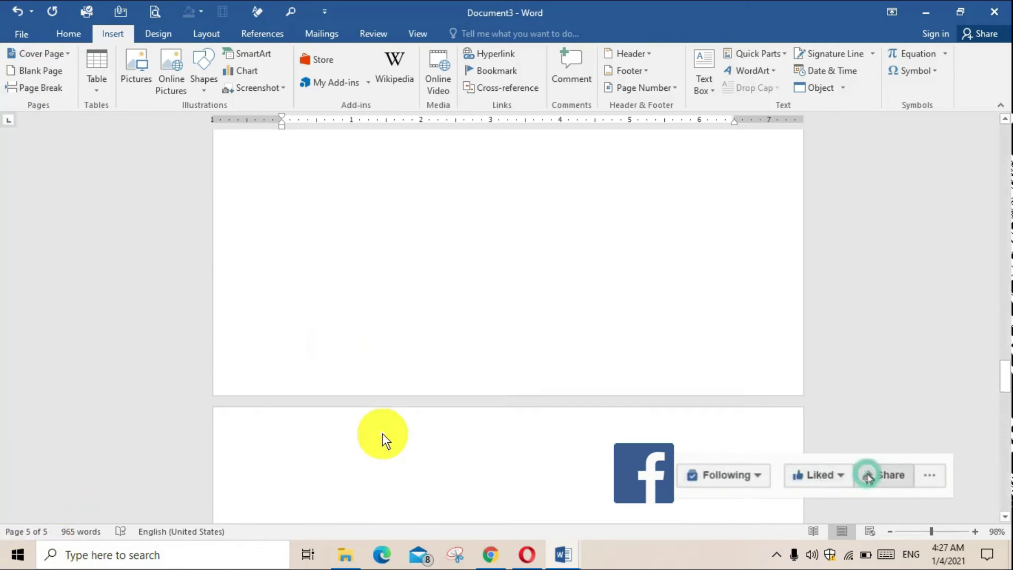
scroll(385, 434, up, 3)
drag(1005, 370, 1004, 144)
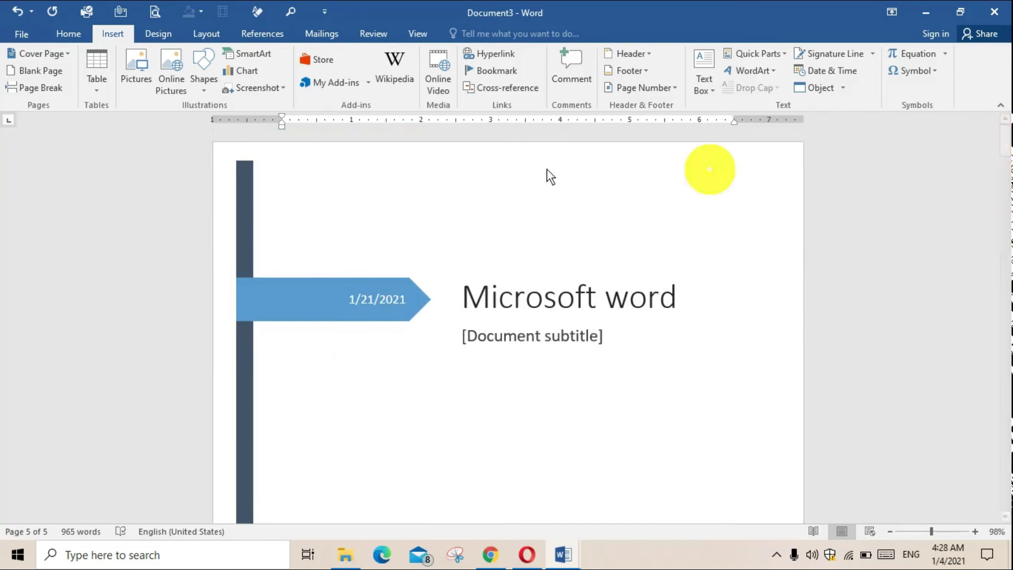
- Insert a page break after the paragraph ending "plus sign." so the following text starts a new page
drag(1006, 143, 1008, 370)
drag(1008, 422, 1008, 201)
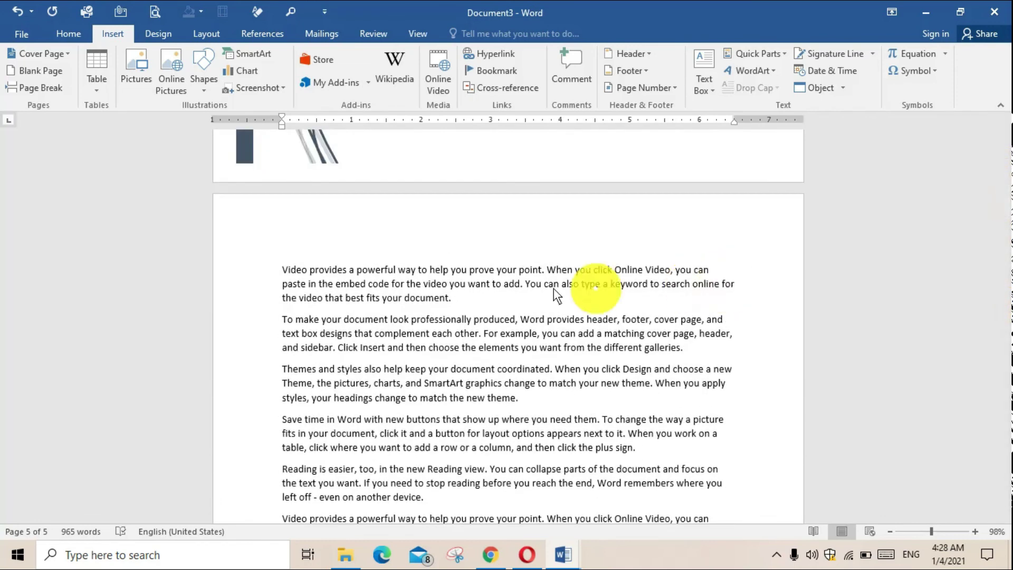
scroll(527, 365, down, 1)
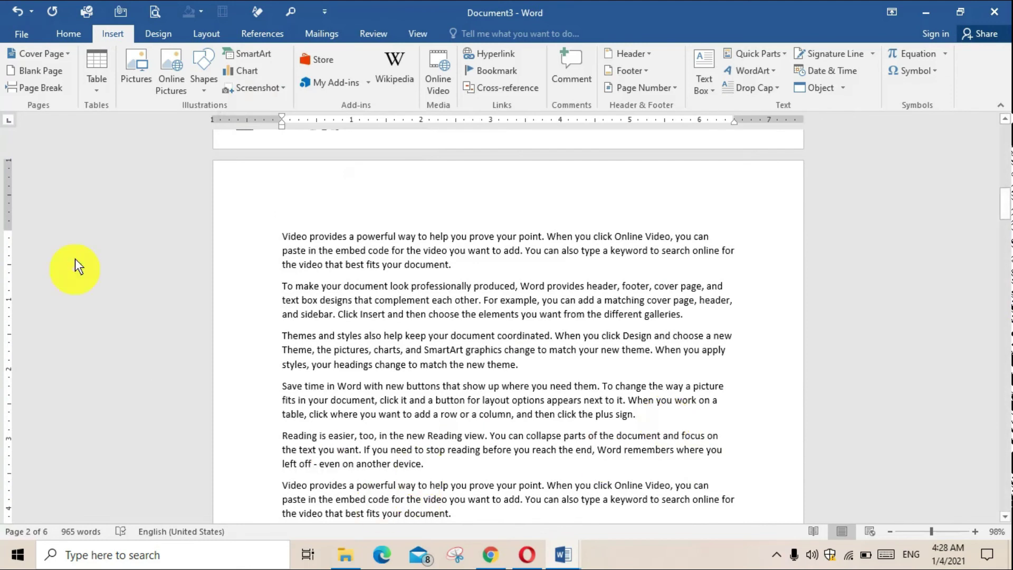
click(49, 86)
scroll(350, 307, up, 3)
scroll(351, 307, up, 2)
scroll(294, 240, up, 1)
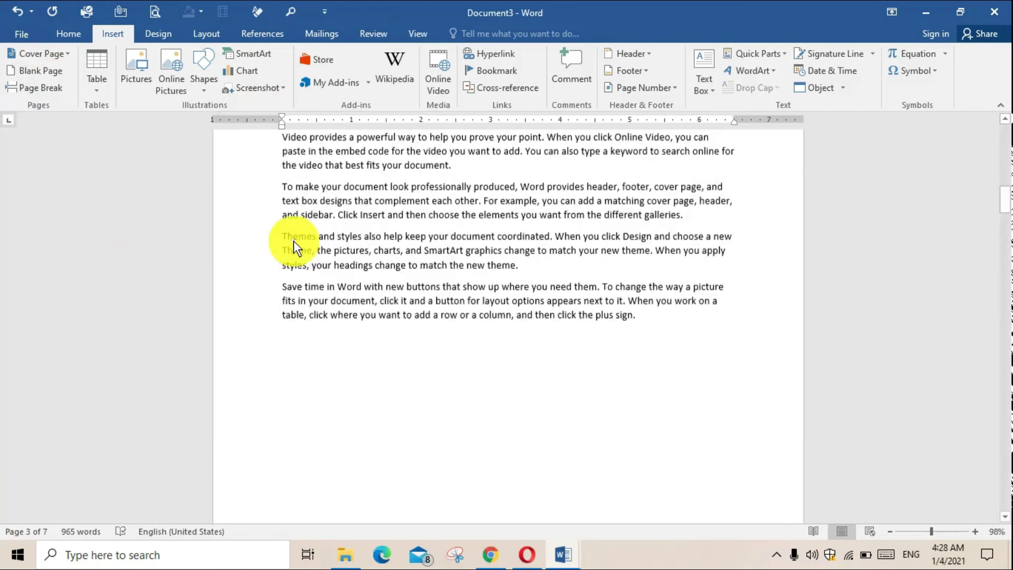
- Select the text from "Reading is easier" through "change the way a picture"
drag(336, 188, 621, 374)
scroll(622, 375, down, 5)
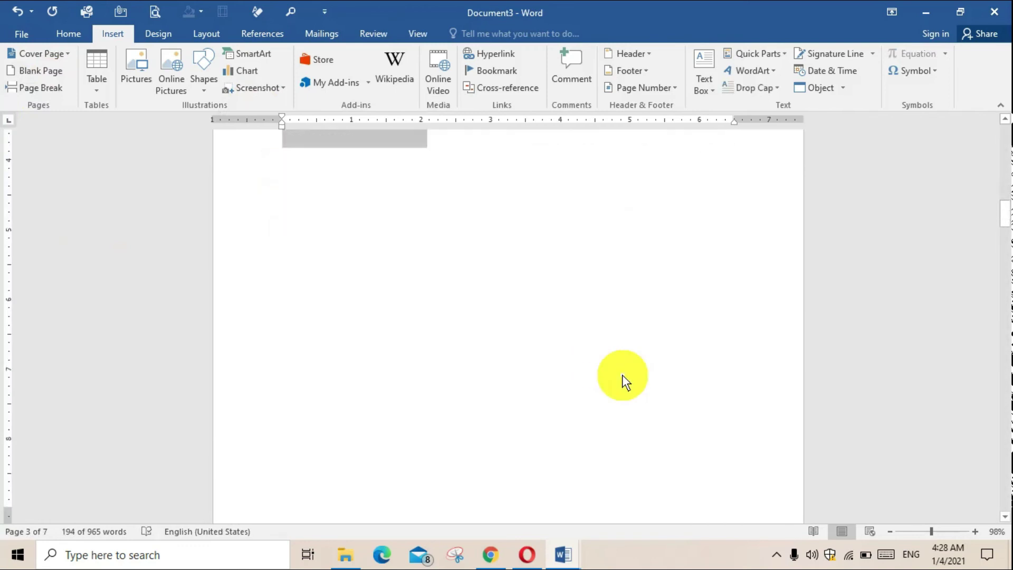
scroll(622, 375, down, 3)
scroll(622, 375, down, 2)
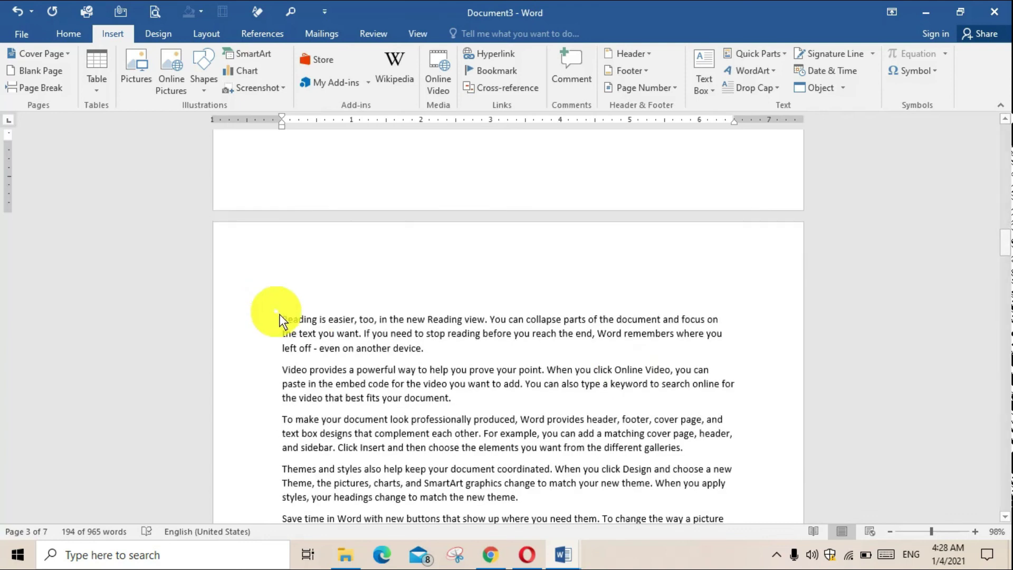
drag(287, 320, 643, 444)
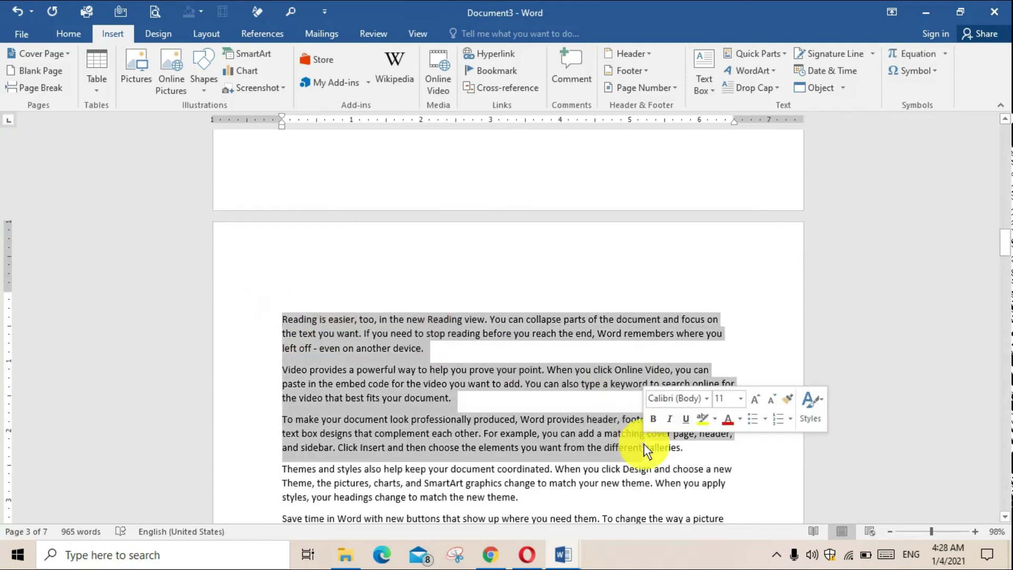
scroll(643, 445, down, 2)
click(338, 274)
mouse_move(281, 219)
mouse_down()
mouse_move(728, 408)
mouse_move(728, 419)
mouse_up()
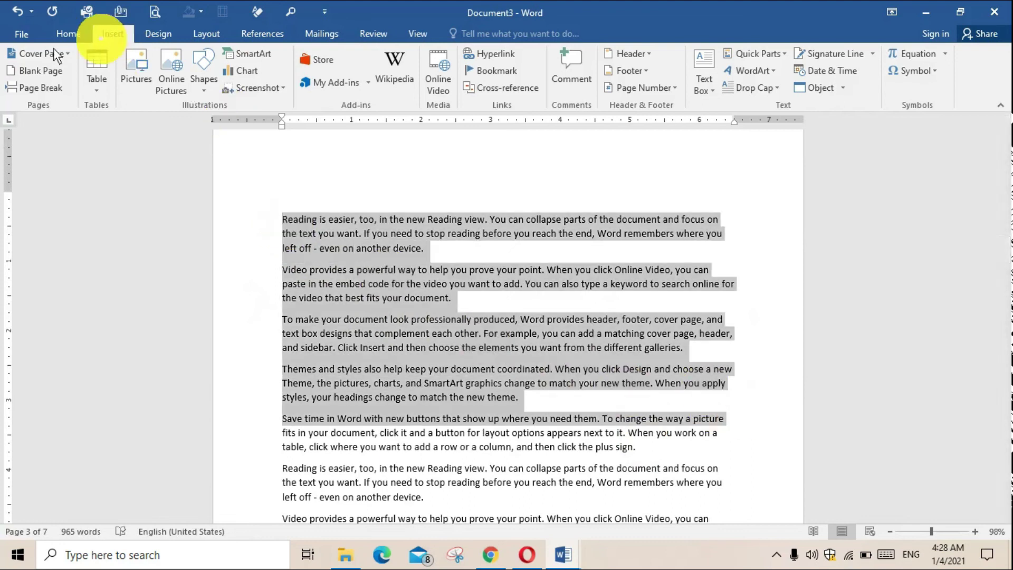
- Make the selected paragraphs bold at 14 point
click(79, 42)
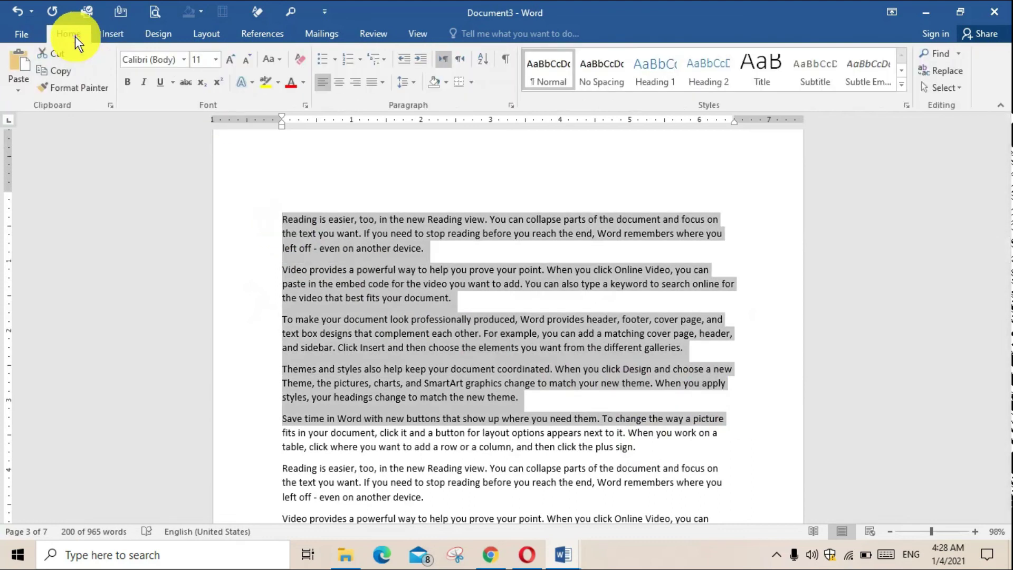
click(127, 83)
click(229, 61)
click(229, 61)
click(422, 235)
scroll(422, 235, down, 4)
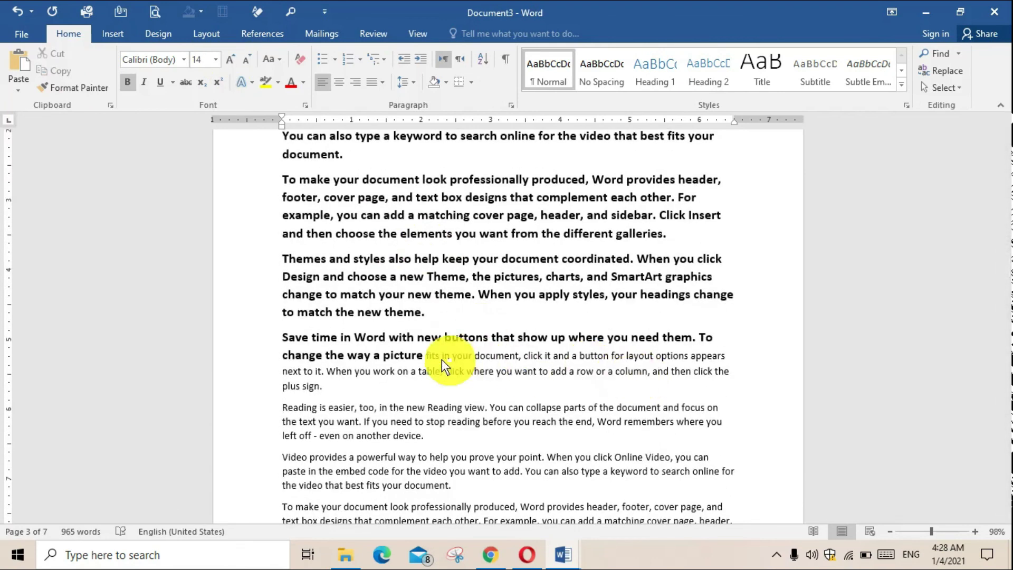
click(429, 356)
scroll(469, 379, down, 2)
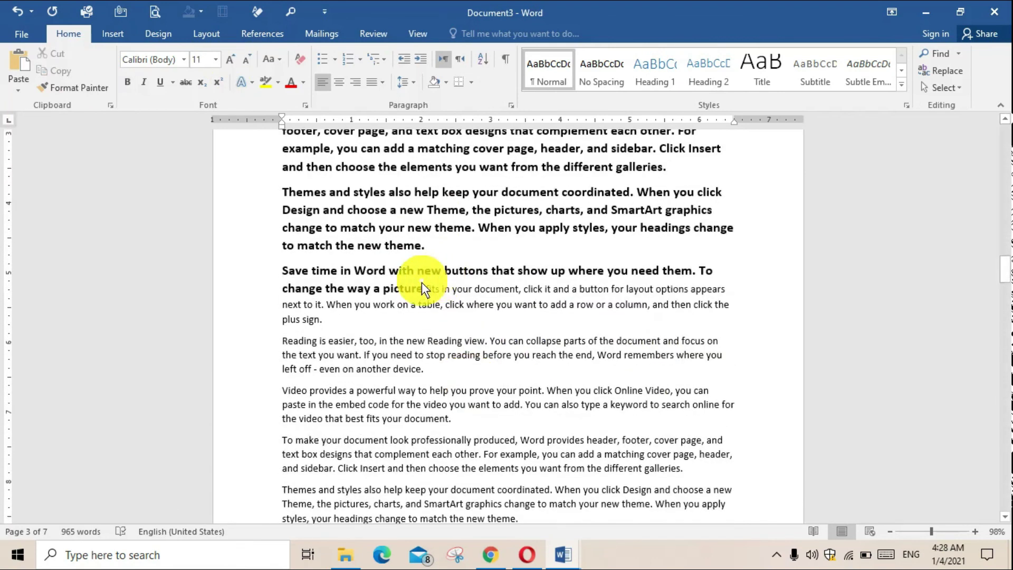
scroll(452, 332, down, 2)
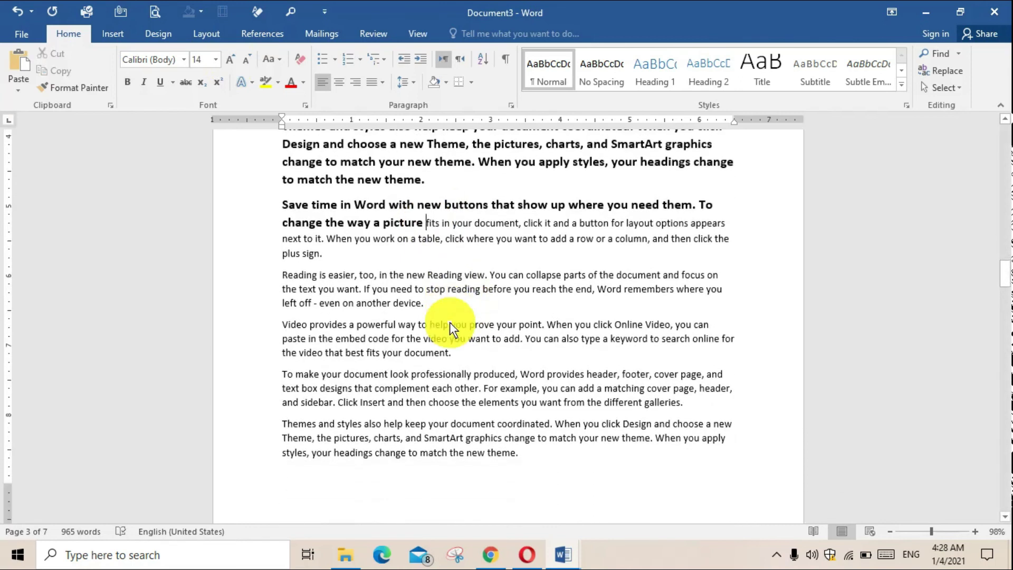
- Insert a page break before "fits", moving the rest of that paragraph to the next page
click(115, 34)
click(30, 87)
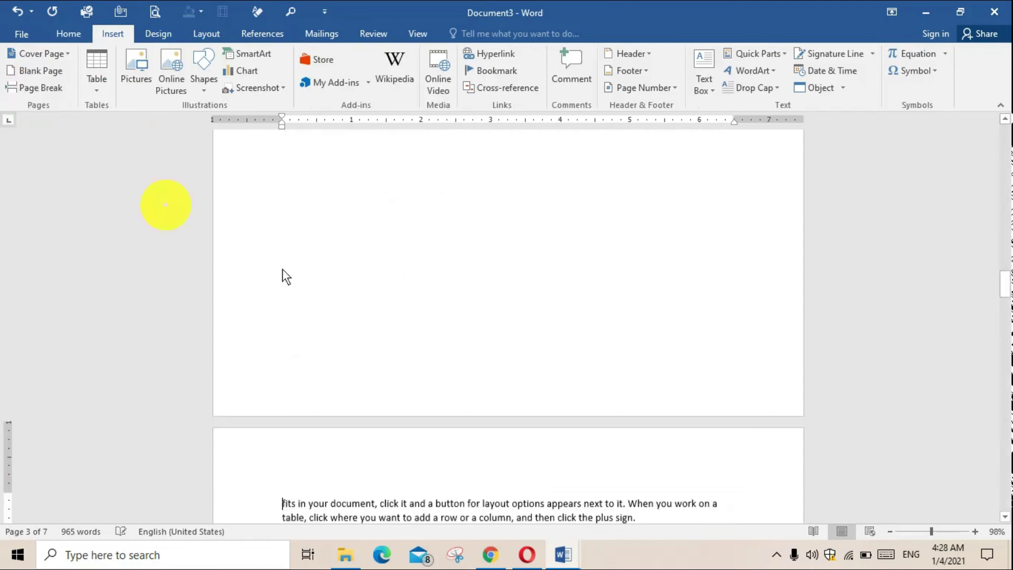
scroll(401, 287, up, 4)
scroll(401, 287, up, 2)
scroll(402, 286, up, 3)
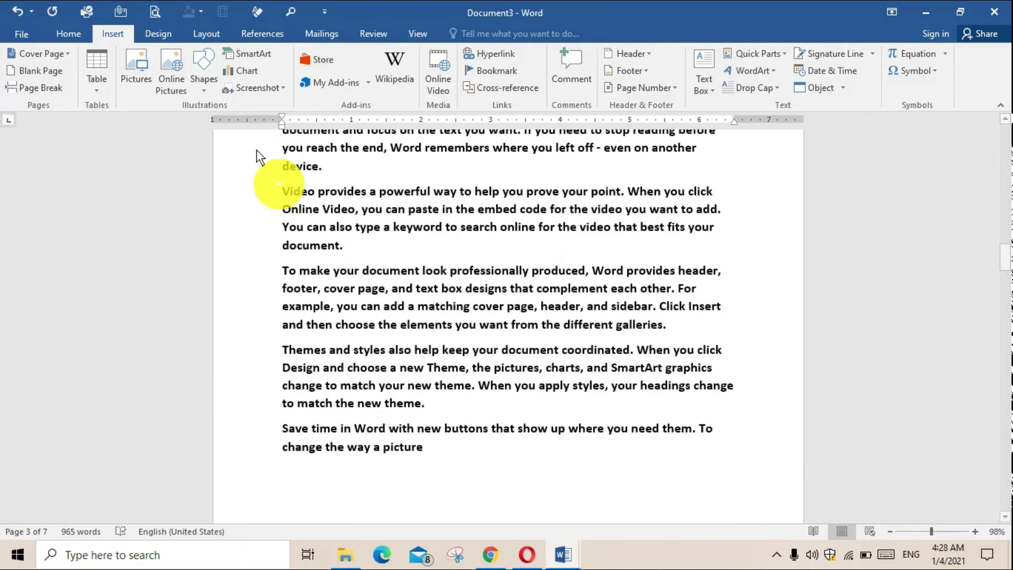
scroll(418, 346, down, 2)
scroll(422, 350, down, 5)
scroll(421, 351, down, 4)
scroll(422, 350, down, 5)
scroll(422, 350, down, 2)
scroll(421, 350, down, 1)
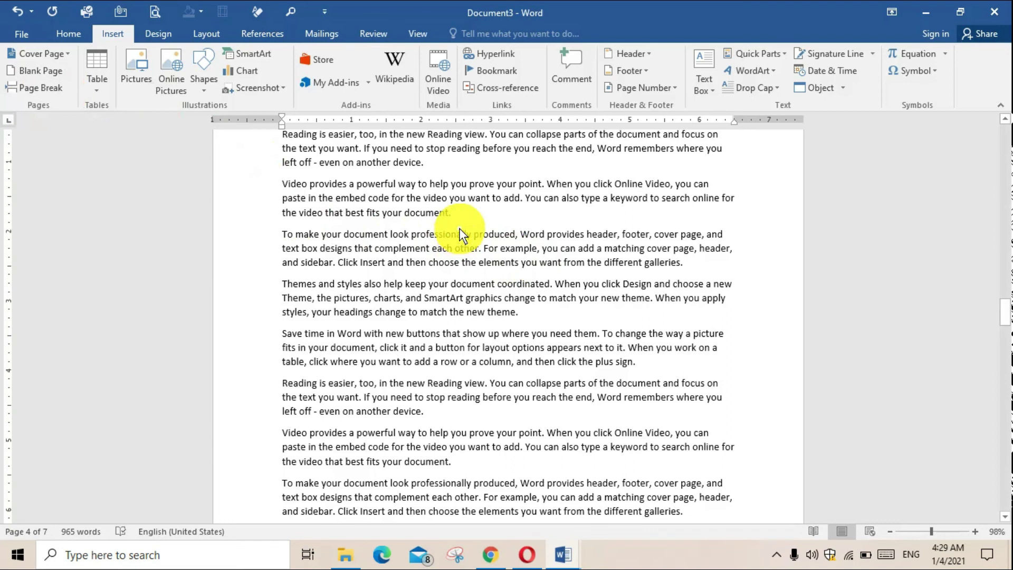
key(ctrl+Return)
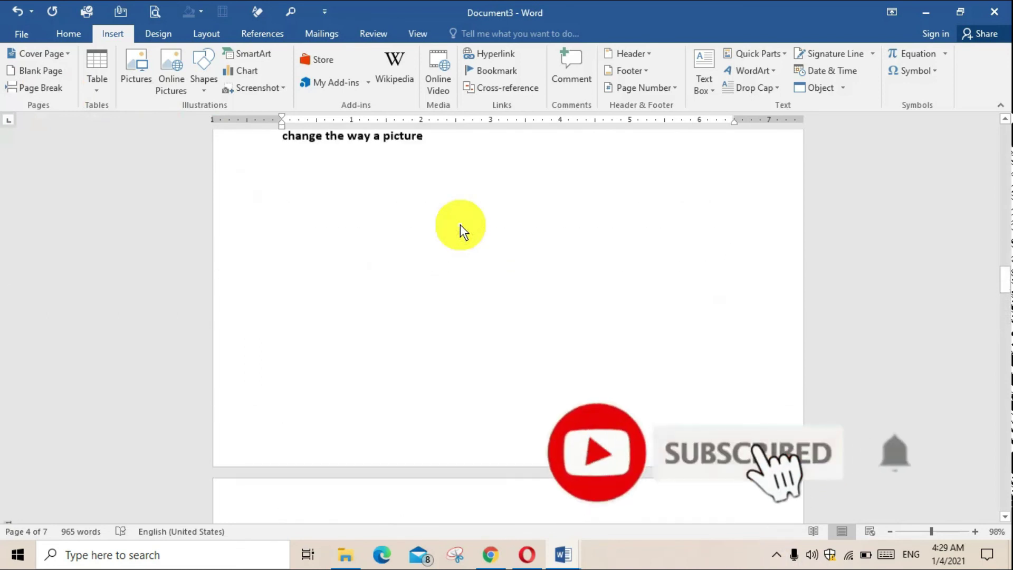
scroll(460, 224, up, 3)
scroll(460, 223, up, 2)
scroll(459, 224, up, 5)
scroll(460, 224, up, 3)
scroll(460, 224, up, 2)
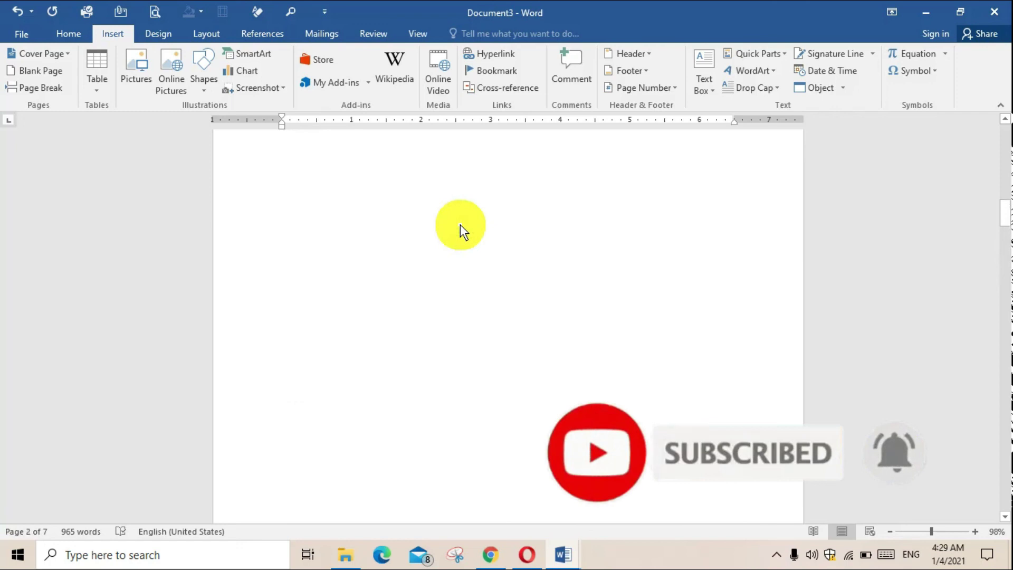